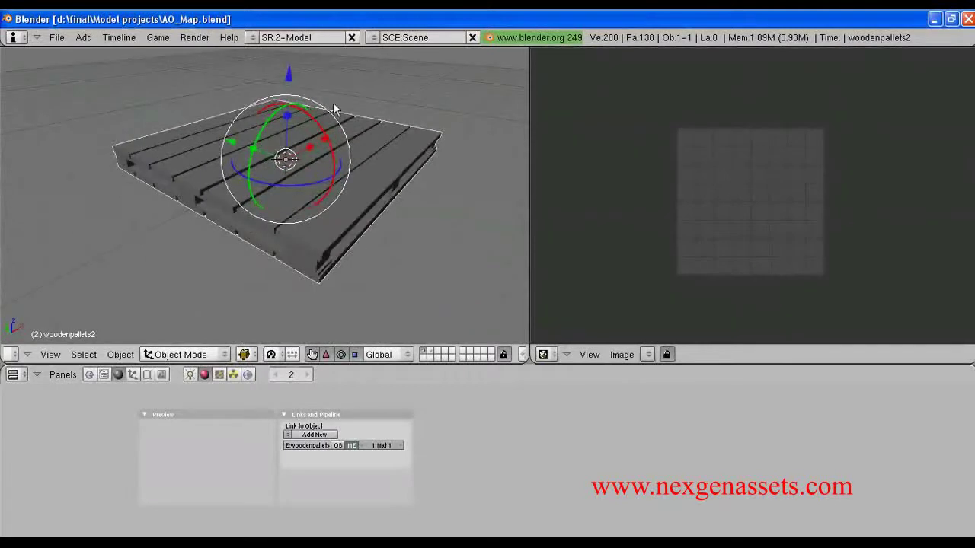
Step: Orbit around the pallet and switch it into Edit Mode
{"action": "mouse_move", "coordinate": [291, 199]}
{"action": "middle_mouse_down"}
{"action": "mouse_move", "coordinate": [279, 262]}
{"action": "mouse_move", "coordinate": [291, 175]}
{"action": "mouse_move", "coordinate": [337, 185]}
{"action": "mouse_move", "coordinate": [240, 178]}
{"action": "mouse_move", "coordinate": [253, 166]}
{"action": "mouse_move", "coordinate": [263, 244]}
{"action": "mouse_move", "coordinate": [299, 253]}
{"action": "mouse_move", "coordinate": [290, 197]}
{"action": "middle_mouse_up"}
{"action": "middle_click_drag", "start_coordinate": [217, 198], "coordinate": [234, 185]}
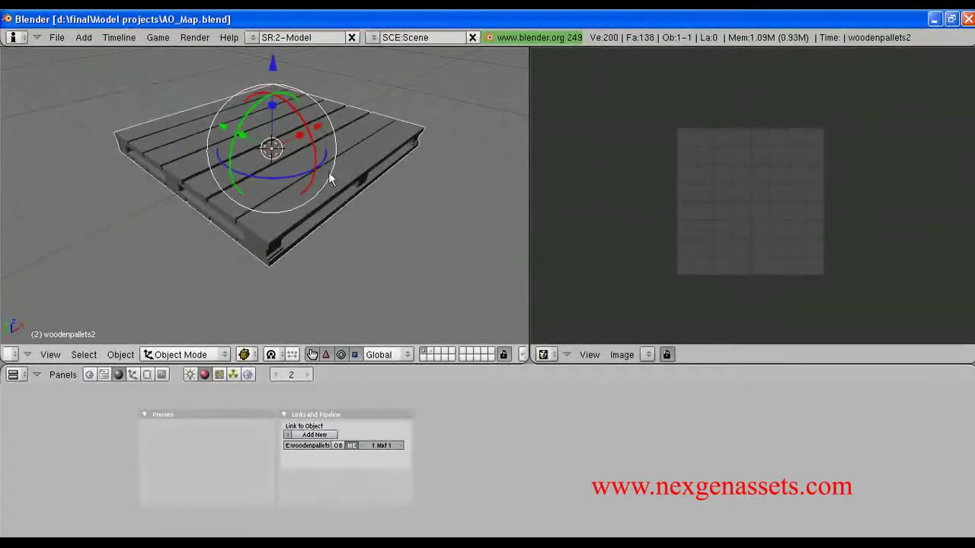
{"action": "middle_click_drag", "start_coordinate": [328, 171], "coordinate": [329, 211]}
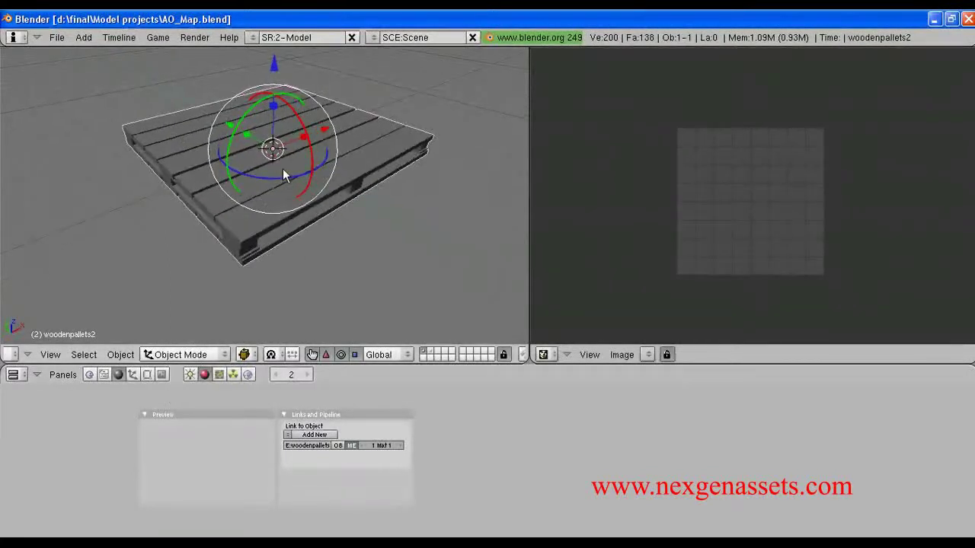
{"action": "middle_click_drag", "start_coordinate": [282, 170], "coordinate": [276, 200]}
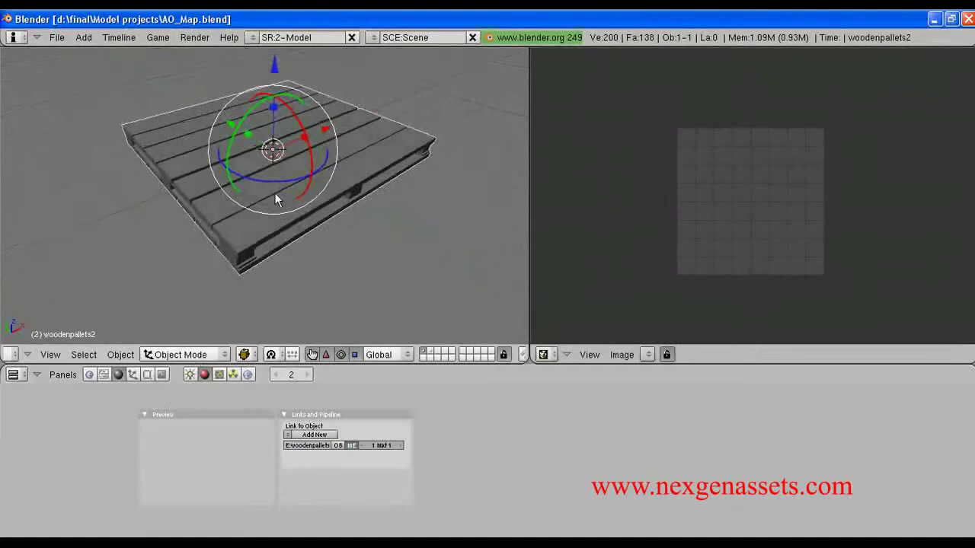
{"action": "left_click", "coordinate": [180, 354]}
{"action": "left_click", "coordinate": [176, 325]}
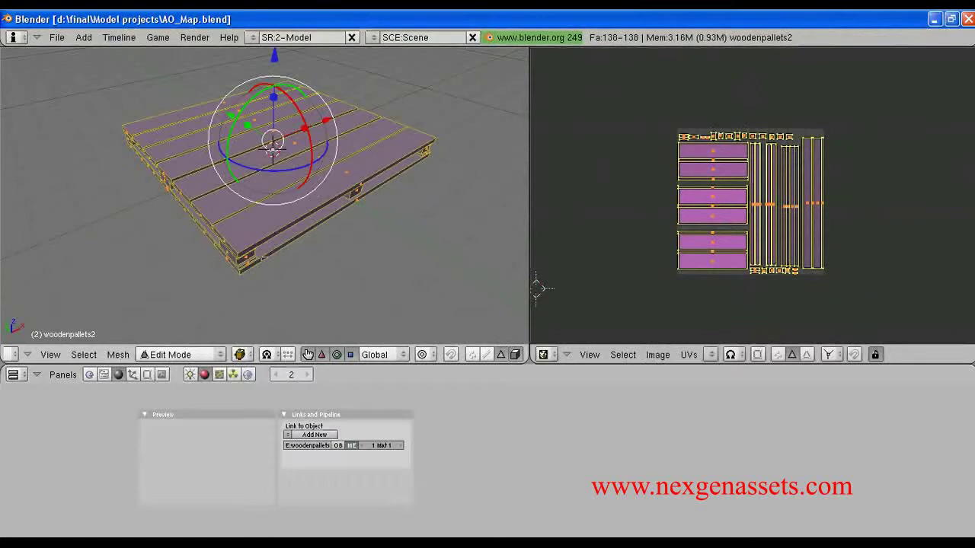
Step: Assign the 512 x 256.jpg checker image to the UVs and preview the pallet in Textured shading
{"action": "left_click", "coordinate": [716, 352]}
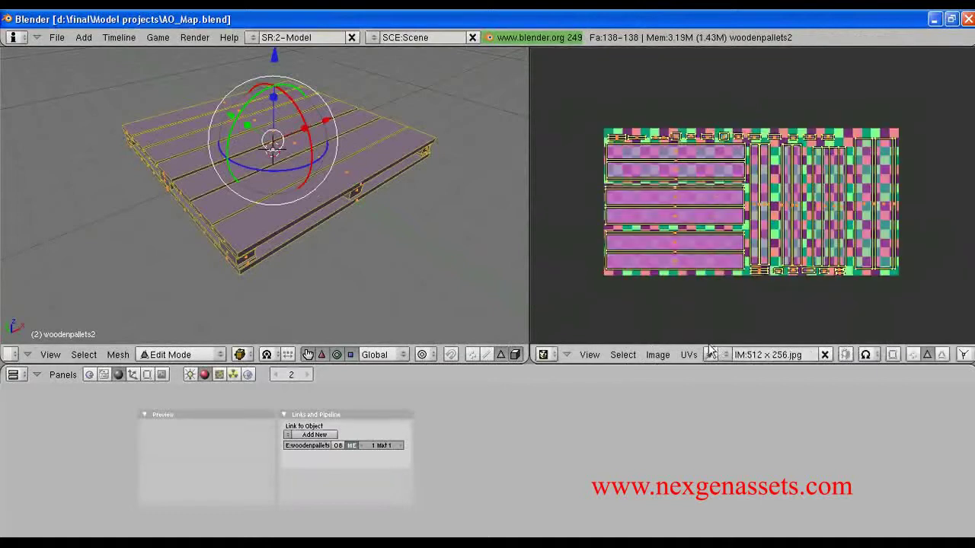
{"action": "left_click", "coordinate": [158, 38]}
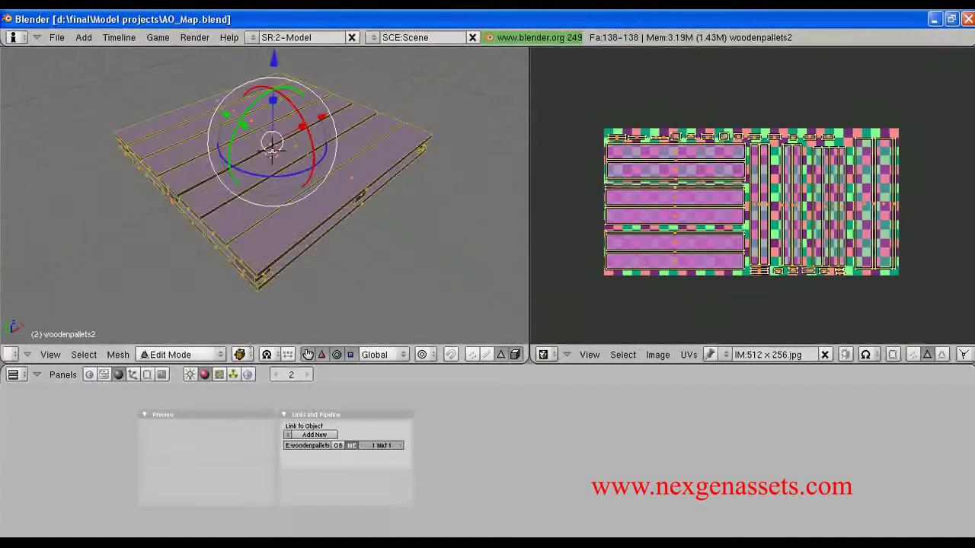
{"action": "left_click", "coordinate": [241, 354]}
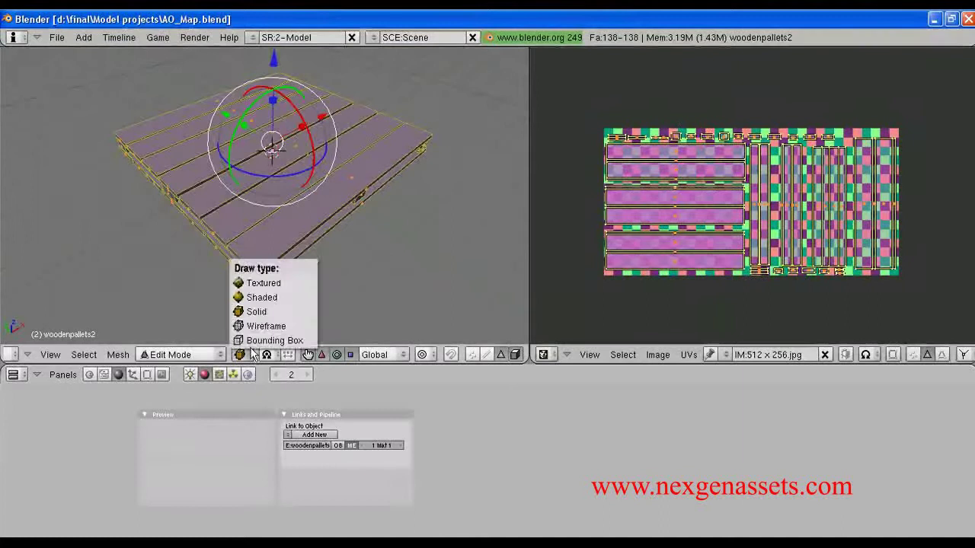
{"action": "left_click", "coordinate": [267, 284]}
{"action": "middle_click_drag", "start_coordinate": [271, 283], "coordinate": [327, 221]}
Step: Deselect all faces, inspect the textured pallet from a low angle, then return to Solid shading
{"action": "key", "text": "a"}
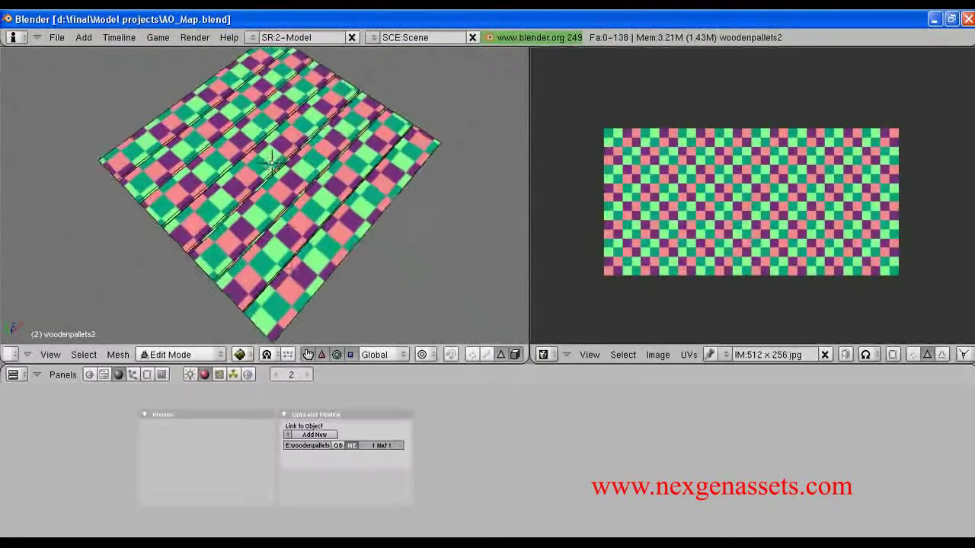
{"action": "mouse_move", "coordinate": [289, 262]}
{"action": "middle_mouse_down"}
{"action": "mouse_move", "coordinate": [329, 190]}
{"action": "mouse_move", "coordinate": [290, 244]}
{"action": "middle_mouse_up"}
{"action": "key", "text": "Left"}
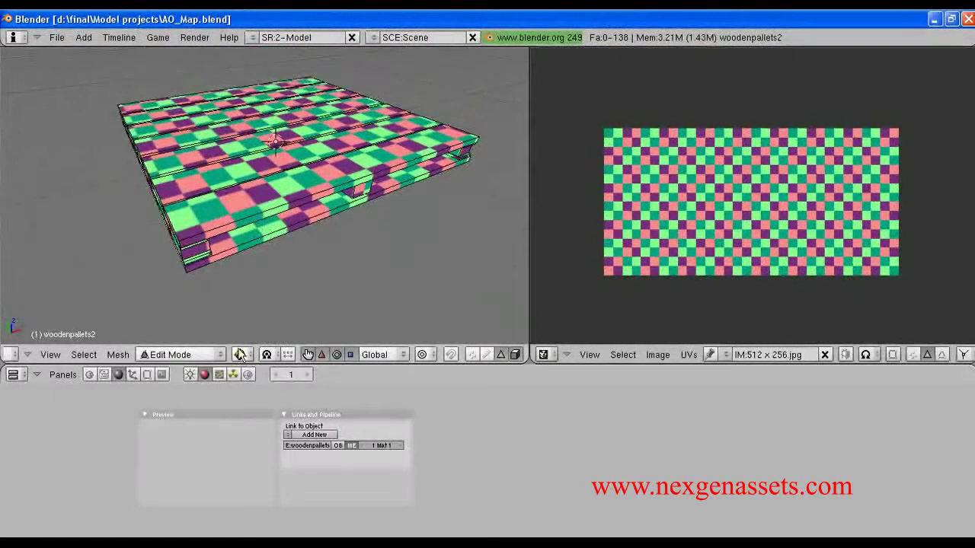
{"action": "left_click", "coordinate": [240, 355]}
{"action": "left_click", "coordinate": [242, 312]}
{"action": "middle_click_drag", "start_coordinate": [259, 229], "coordinate": [262, 219]}
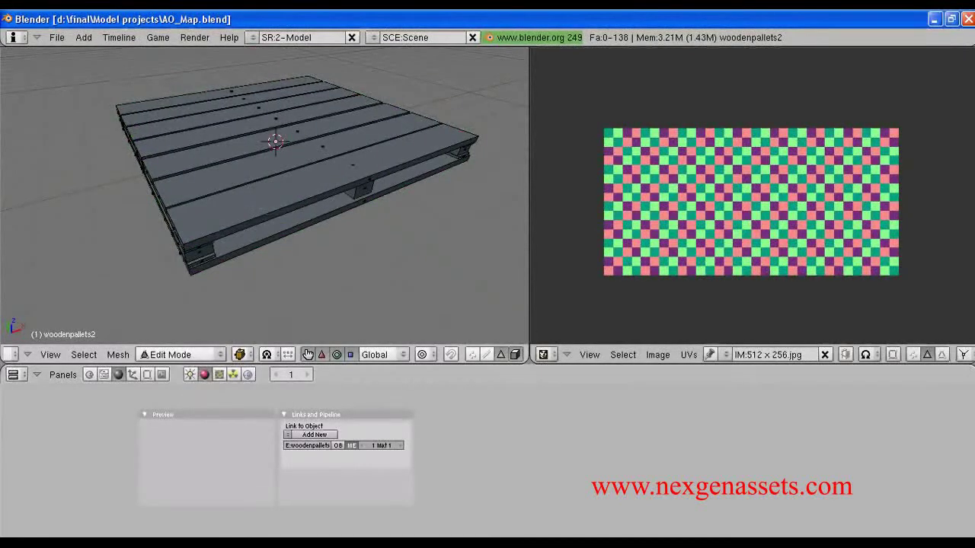
Step: Select all of the pallet's faces and create a new 512 x 256 image named AO_map
{"action": "left_click", "coordinate": [84, 355]}
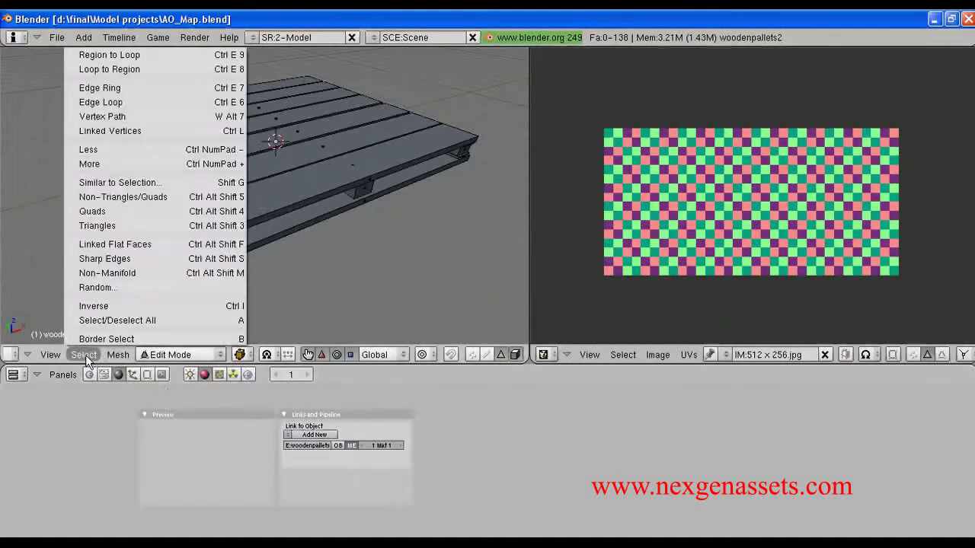
{"action": "left_click", "coordinate": [115, 317]}
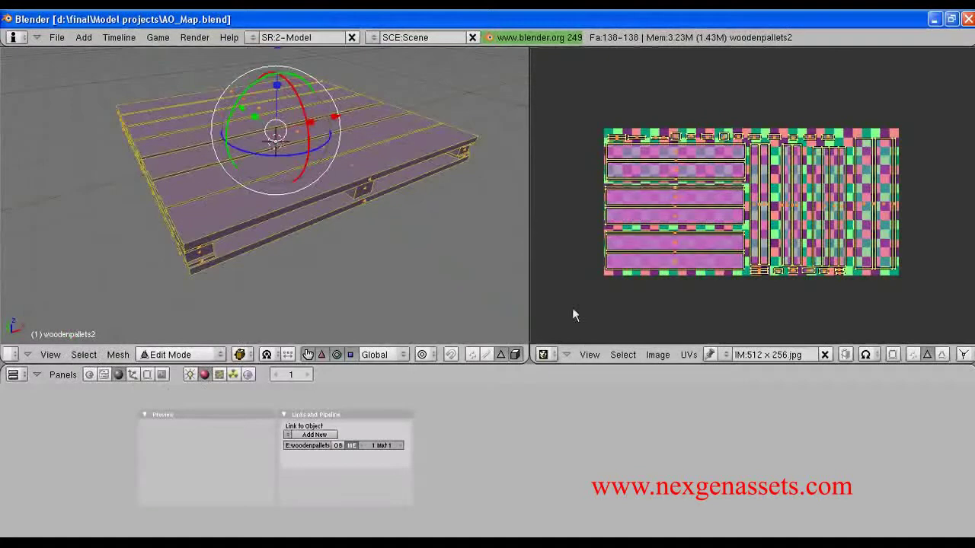
{"action": "left_click", "coordinate": [656, 355]}
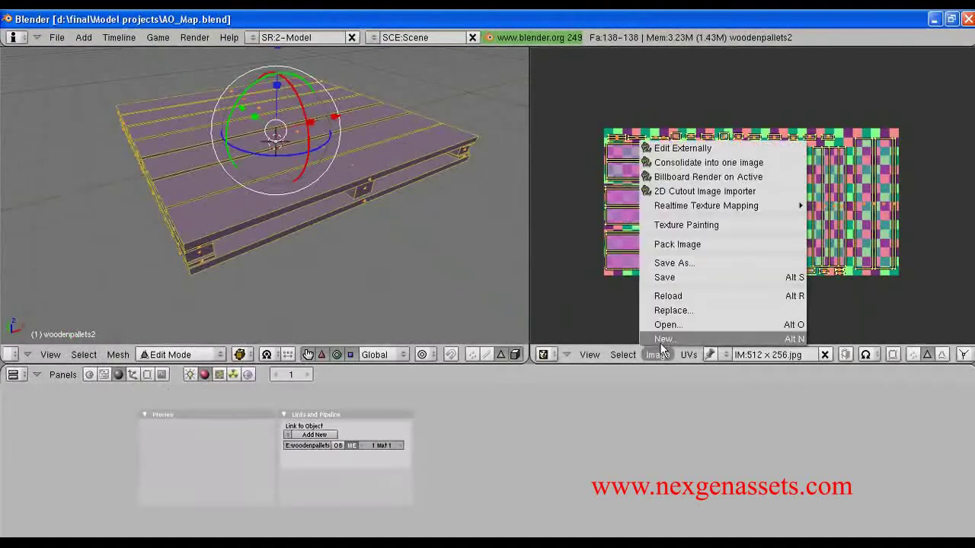
{"action": "left_click", "coordinate": [660, 340]}
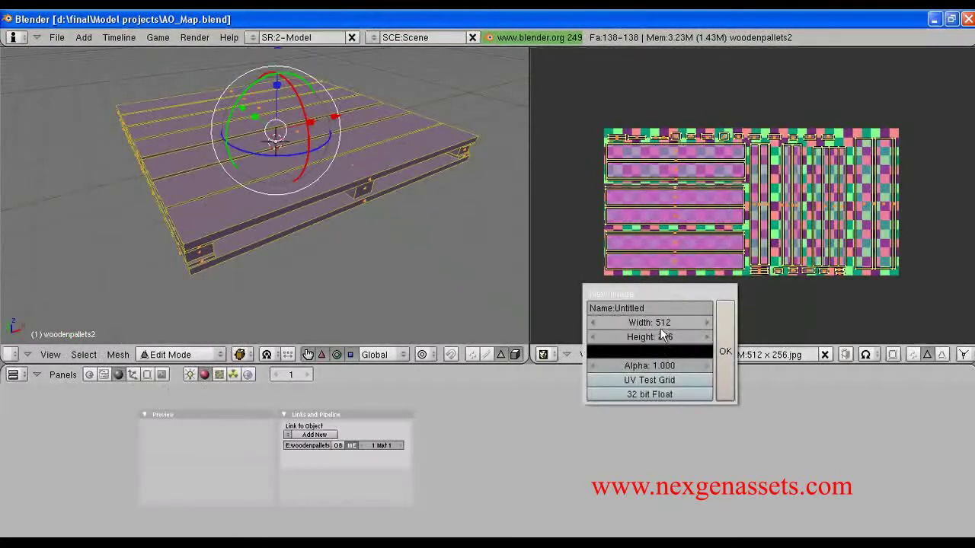
{"action": "left_click", "coordinate": [637, 308]}
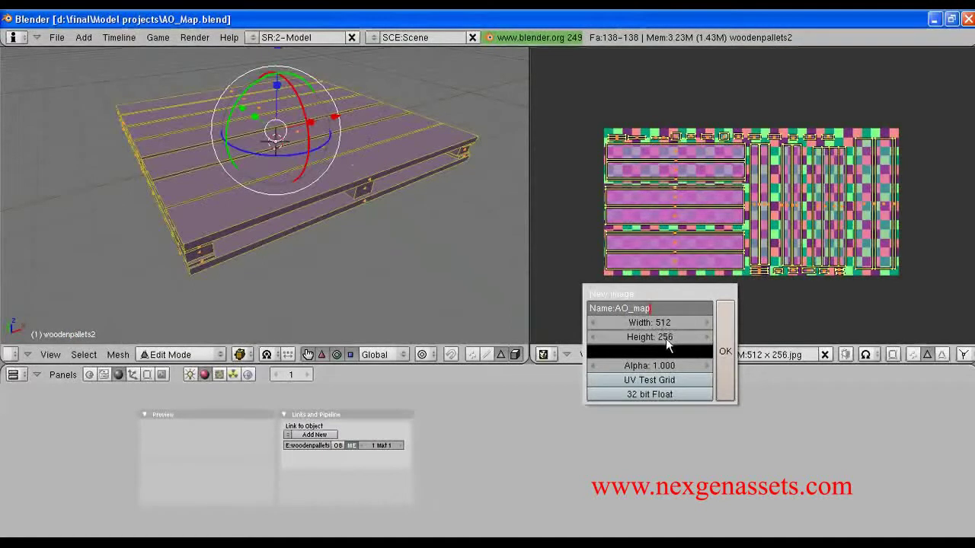
{"action": "left_click", "coordinate": [721, 350]}
{"action": "left_click", "coordinate": [723, 349]}
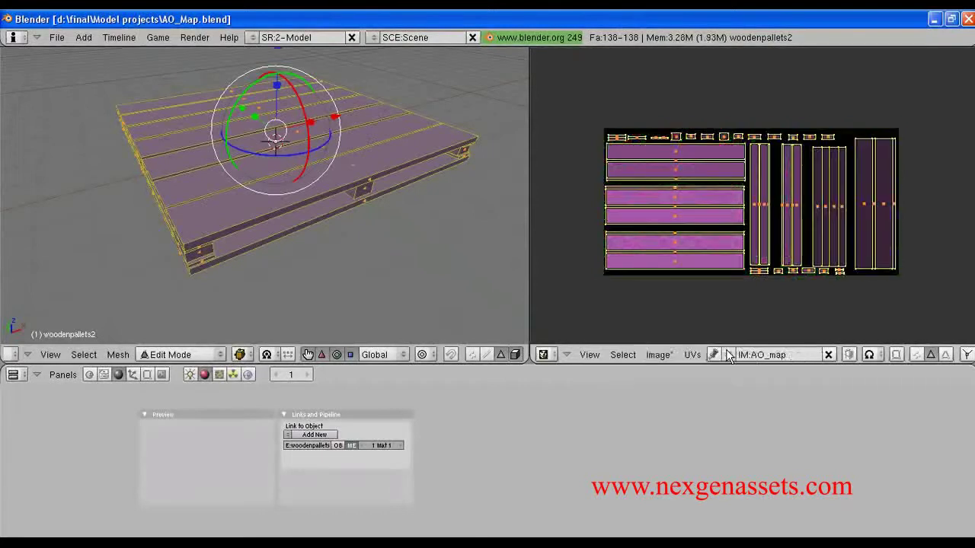
Step: Switch the pallet from Edit Mode to Object Mode and orbit to show more of its top
{"action": "middle_click_drag", "start_coordinate": [710, 305], "coordinate": [710, 296]}
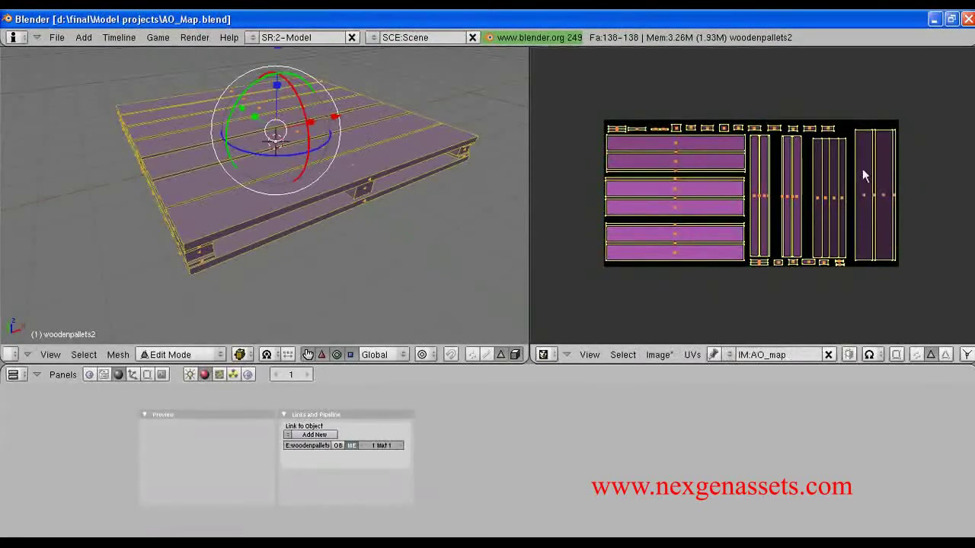
{"action": "key", "text": "KP_4"}
{"action": "key", "text": "Tab"}
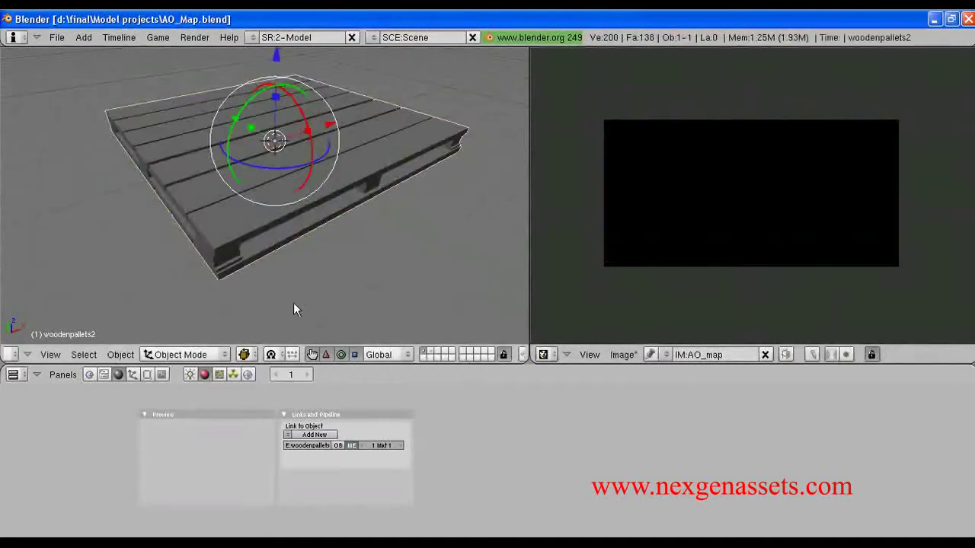
{"action": "left_click", "coordinate": [215, 356]}
{"action": "left_click", "coordinate": [177, 326]}
{"action": "left_click", "coordinate": [201, 353]}
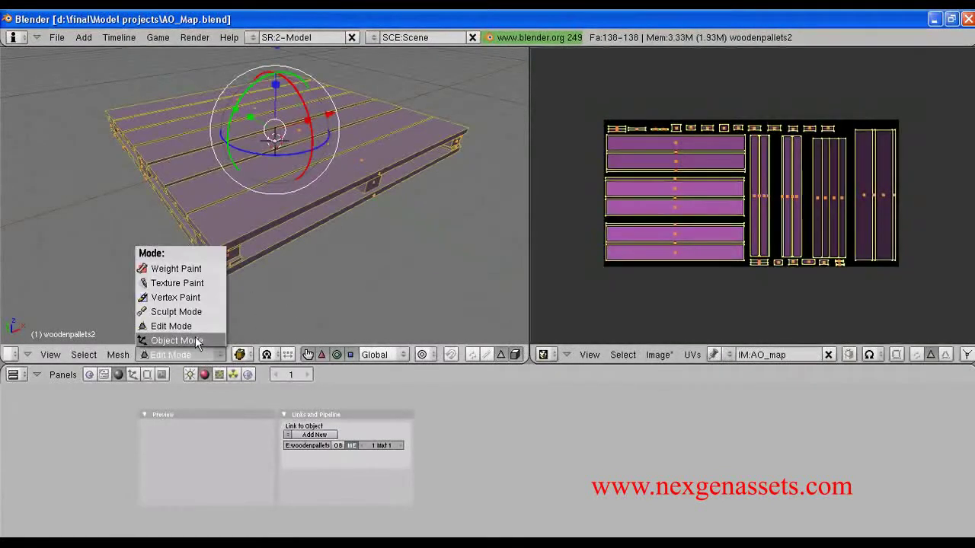
{"action": "left_click", "coordinate": [195, 339]}
{"action": "middle_click_drag", "start_coordinate": [348, 243], "coordinate": [346, 247]}
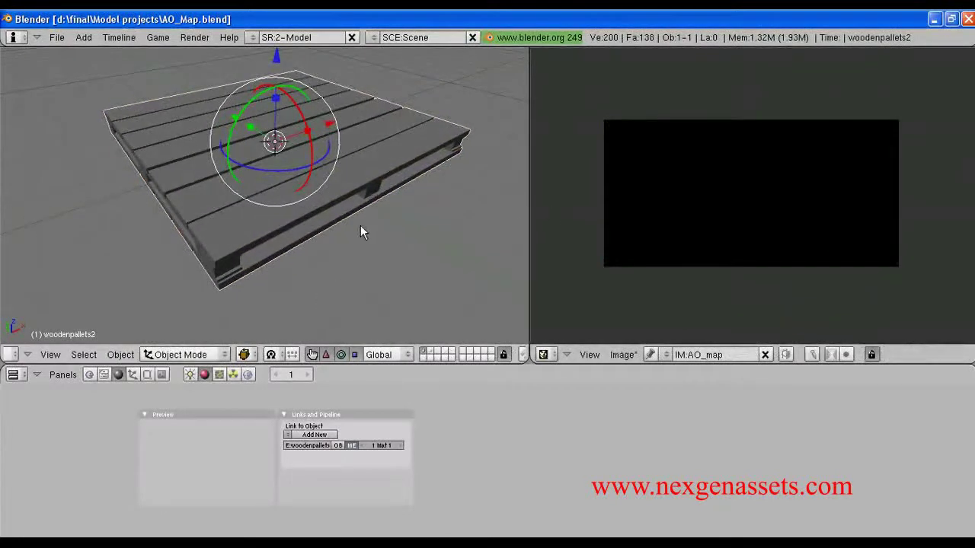
{"action": "middle_click_drag", "start_coordinate": [362, 229], "coordinate": [310, 219]}
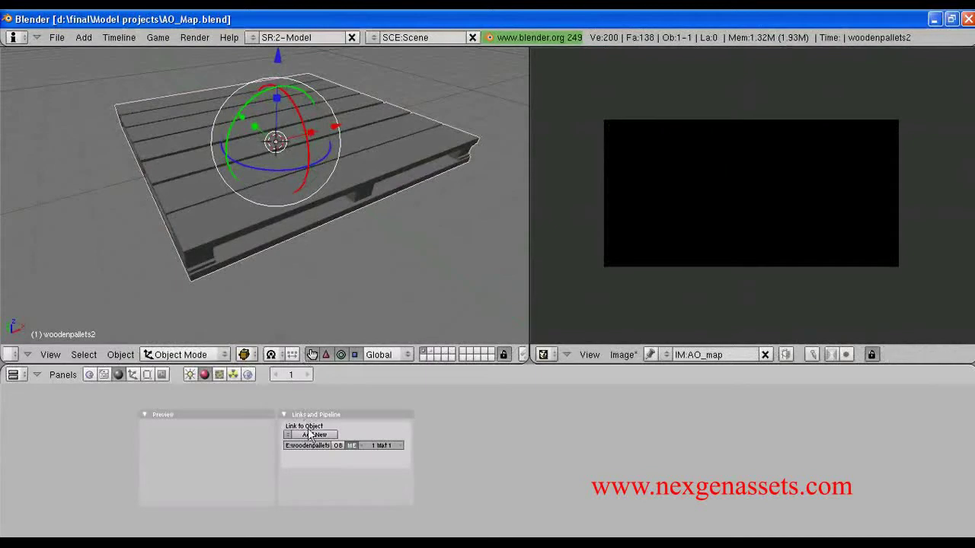
{"action": "mouse_move", "coordinate": [231, 205]}
{"action": "middle_mouse_down"}
{"action": "mouse_move", "coordinate": [233, 190]}
{"action": "mouse_move", "coordinate": [244, 201]}
{"action": "middle_mouse_up"}
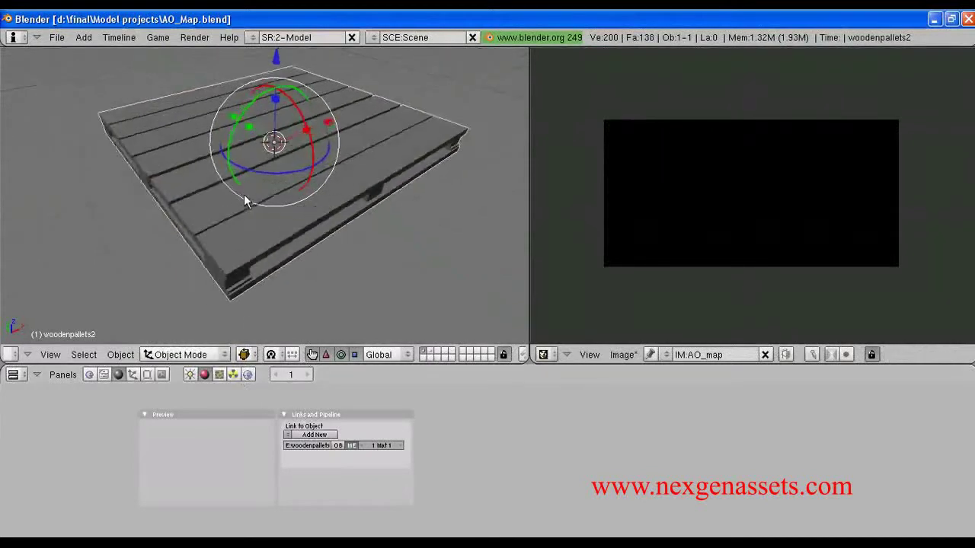
Step: Enable Ambient Occlusion in the World's Amb Occ panel (32 samples, Raytrace, energy 1.50)
{"action": "left_click", "coordinate": [248, 375]}
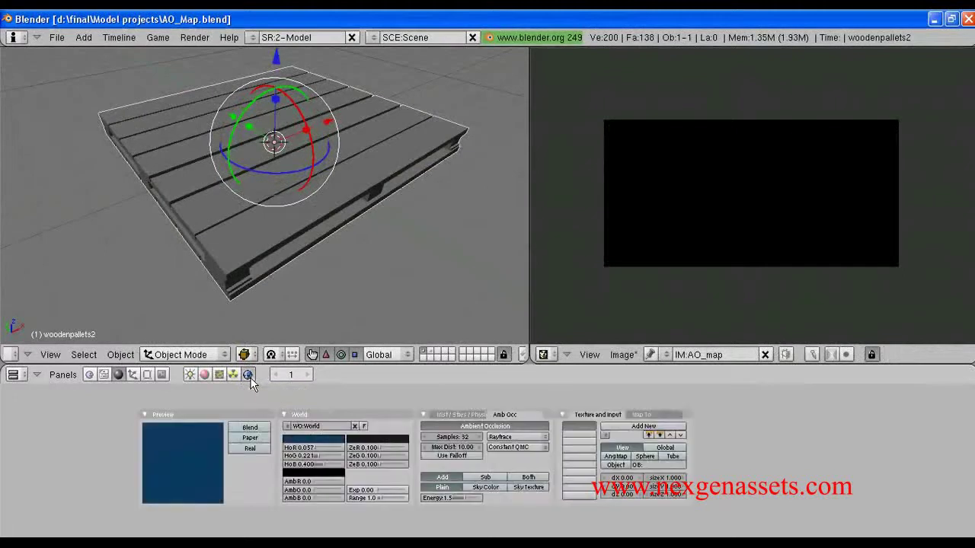
{"action": "left_click", "coordinate": [505, 414]}
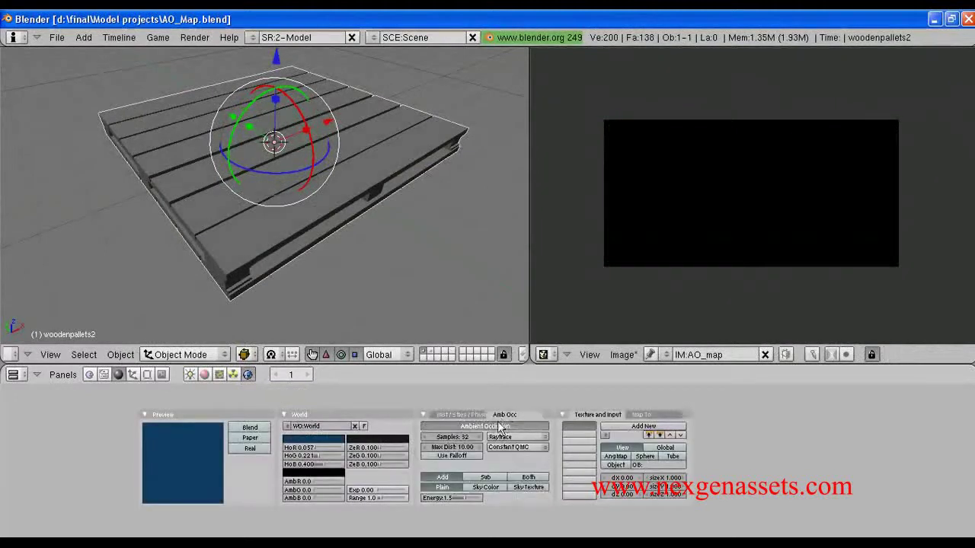
{"action": "middle_click_drag", "start_coordinate": [484, 459], "coordinate": [429, 490], "text": "ctrl"}
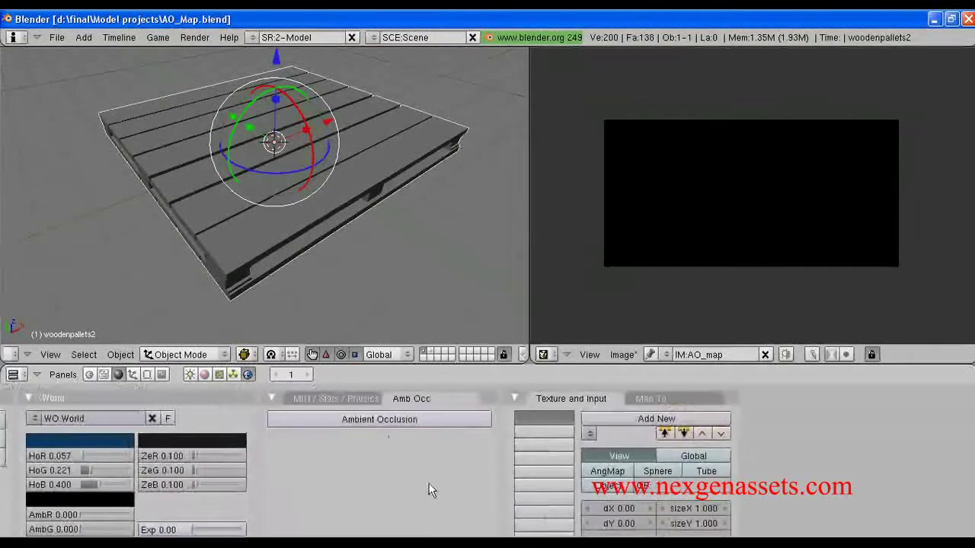
{"action": "left_click", "coordinate": [378, 420]}
{"action": "scroll", "coordinate": [358, 431], "scroll_direction": "down", "scroll_amount": 2}
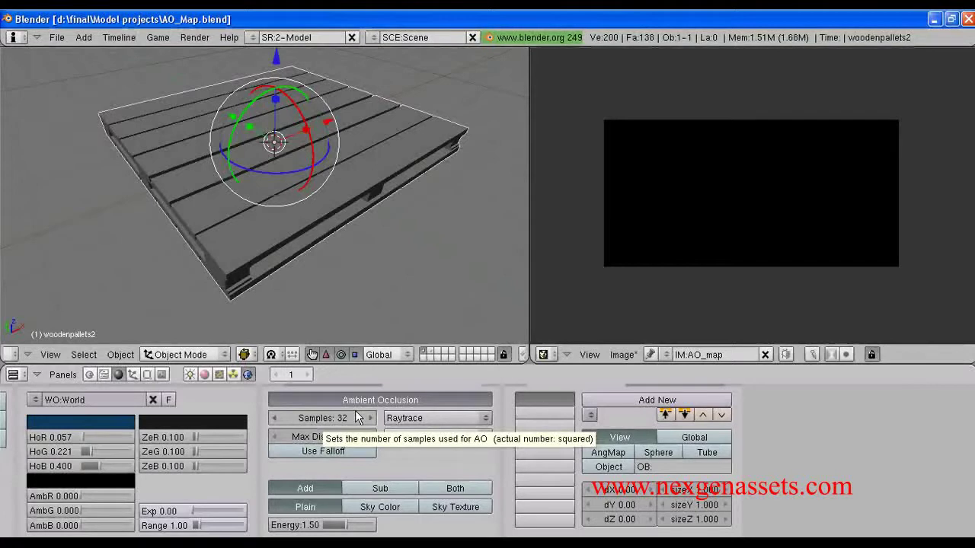
Step: Change the ambient occlusion Samples value from 32 to 5
{"action": "left_click", "coordinate": [351, 419]}
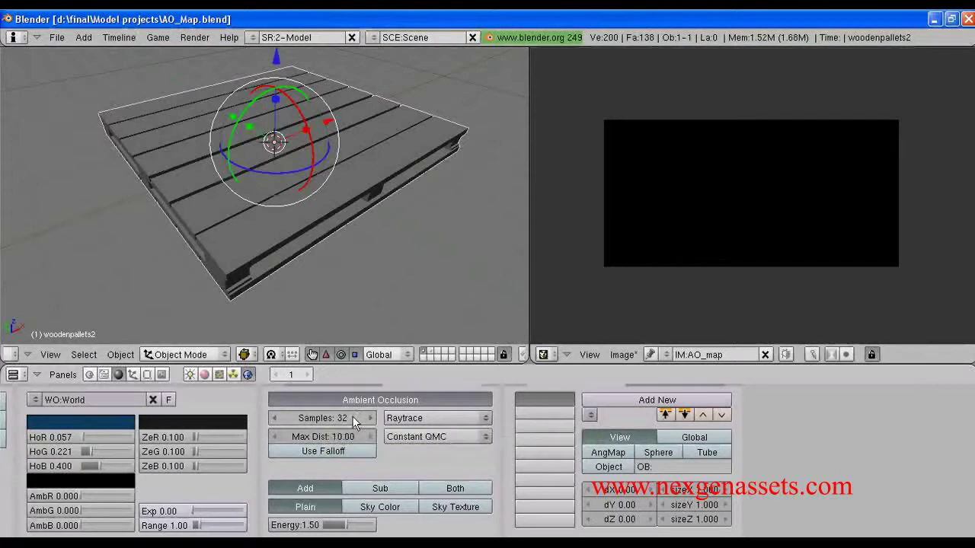
{"action": "left_click", "coordinate": [344, 422]}
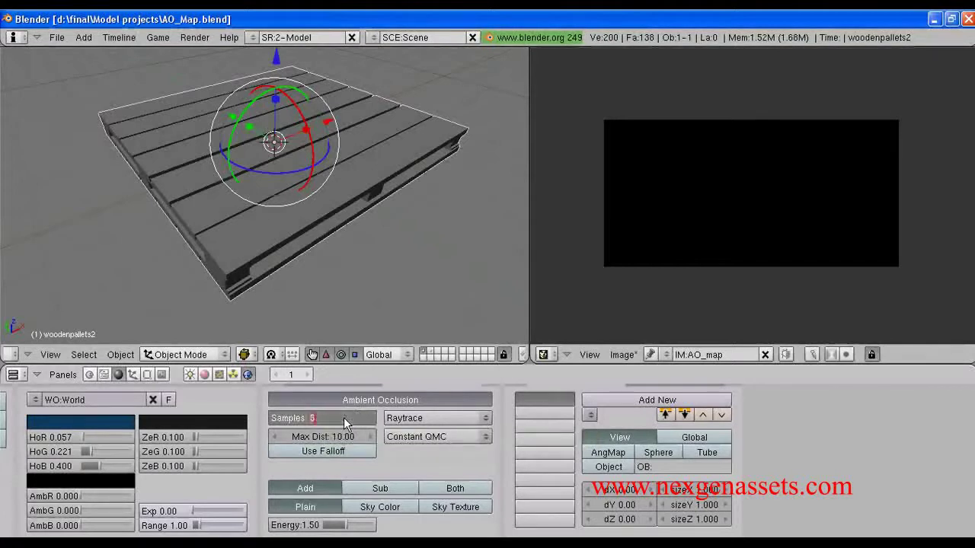
{"action": "type", "text": "5"}
{"action": "key", "text": "Return"}
Step: View the About Blender version information from the Help menu, then close it
{"action": "left_click", "coordinate": [229, 38]}
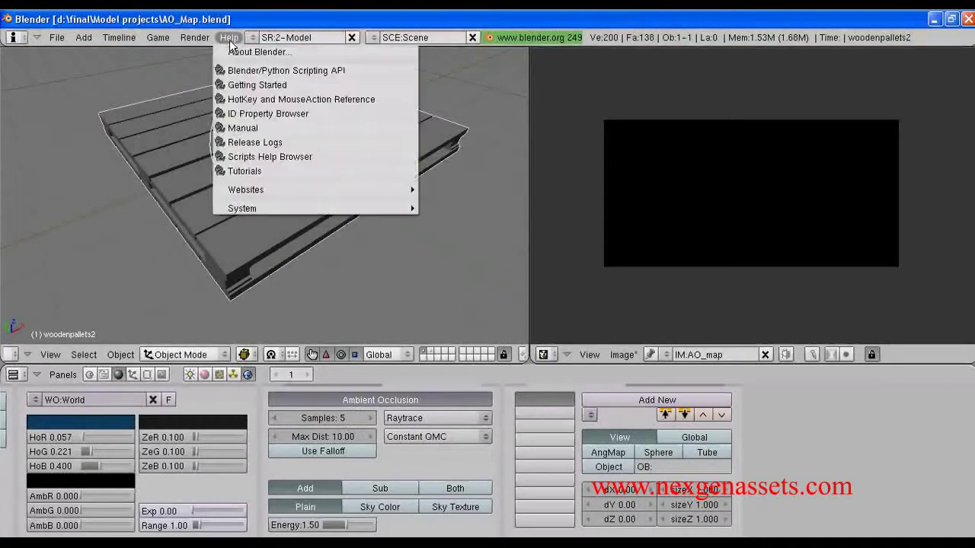
{"action": "left_click", "coordinate": [232, 49]}
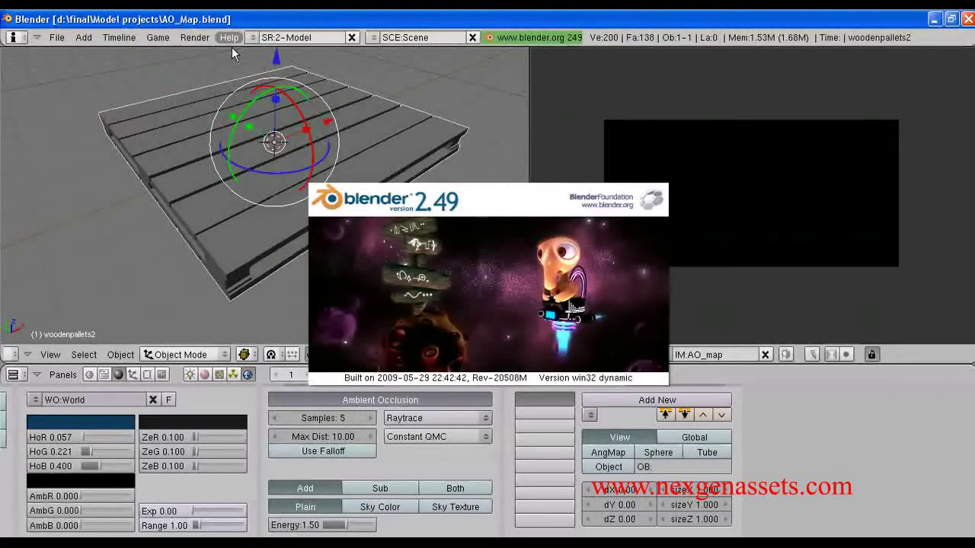
{"action": "left_click", "coordinate": [231, 47]}
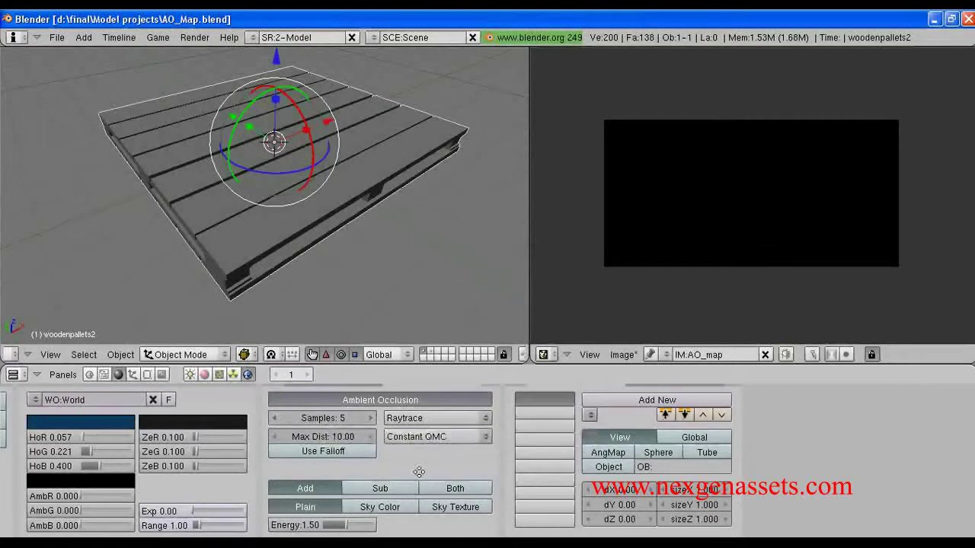
{"action": "middle_click_drag", "start_coordinate": [416, 469], "coordinate": [426, 457]}
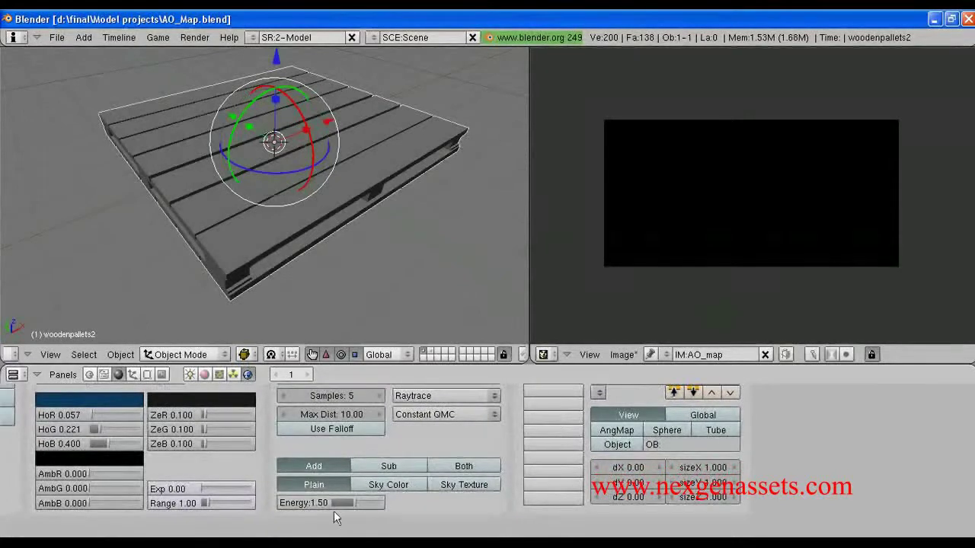
Step: Bake ambient occlusion for the pallet into AO_map via Render > Bake Render Meshes
{"action": "mouse_move", "coordinate": [343, 301]}
{"action": "middle_mouse_down"}
{"action": "mouse_move", "coordinate": [373, 298]}
{"action": "mouse_move", "coordinate": [346, 294]}
{"action": "mouse_move", "coordinate": [350, 284]}
{"action": "mouse_move", "coordinate": [349, 307]}
{"action": "middle_mouse_up"}
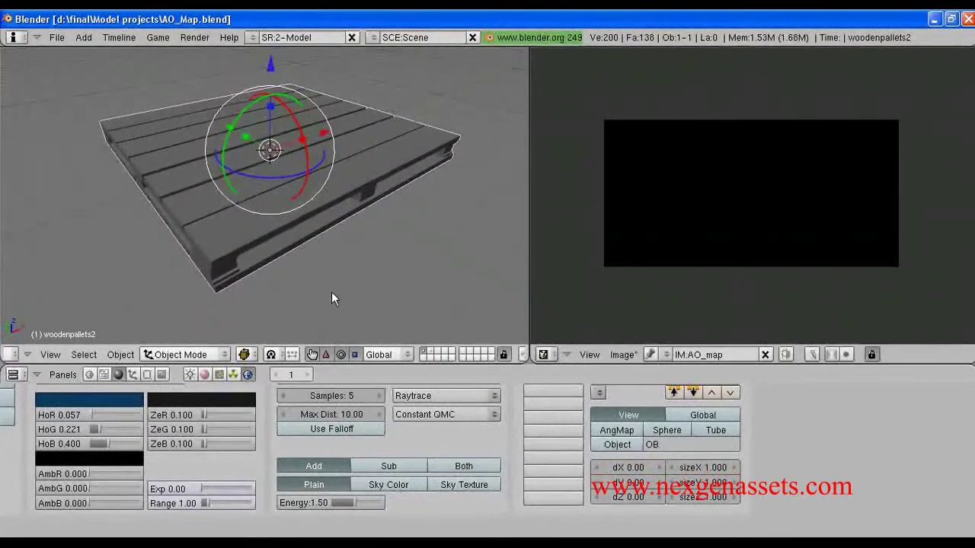
{"action": "left_click", "coordinate": [196, 39]}
{"action": "mouse_move", "coordinate": [210, 91]}
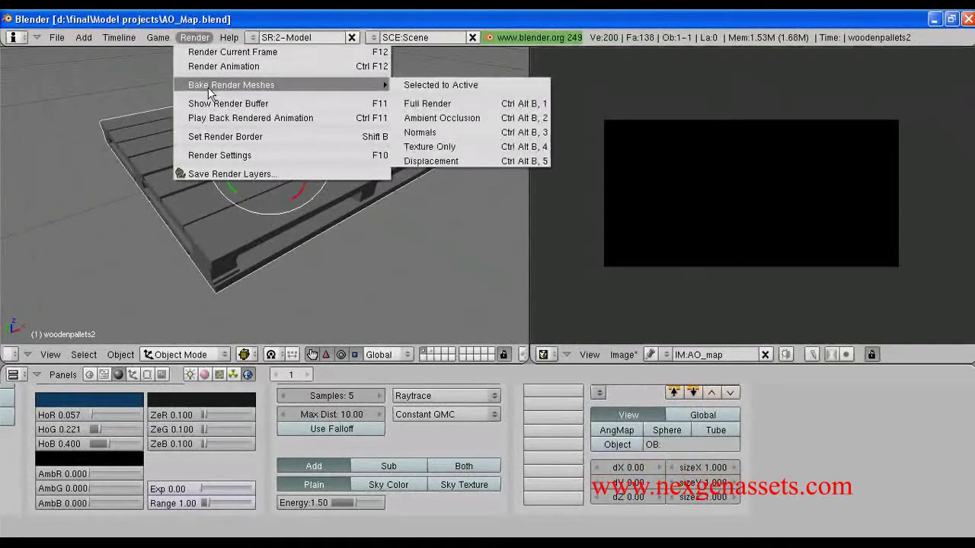
{"action": "left_click", "coordinate": [442, 120]}
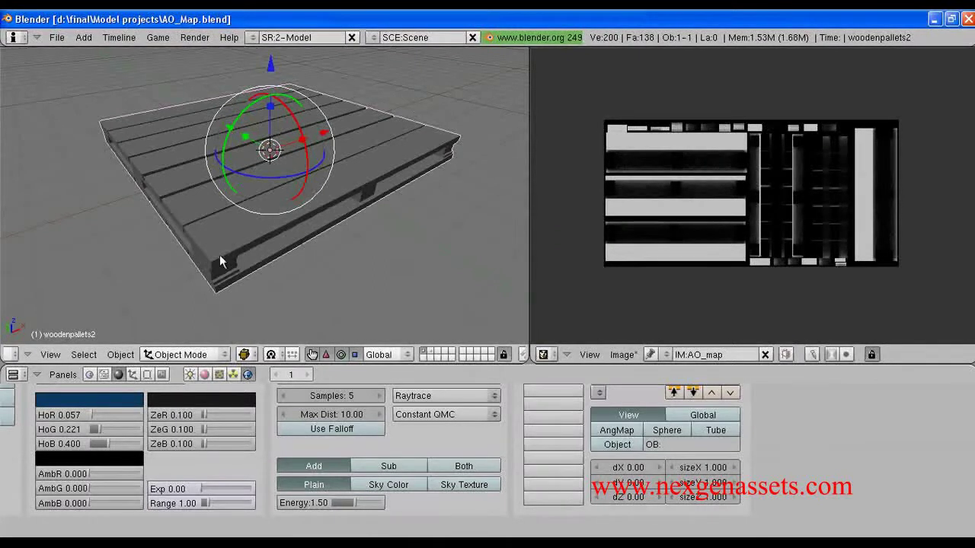
Step: Switch the 3D view to Textured draw type and briefly maximize it to inspect the baked occlusion
{"action": "left_click", "coordinate": [159, 37]}
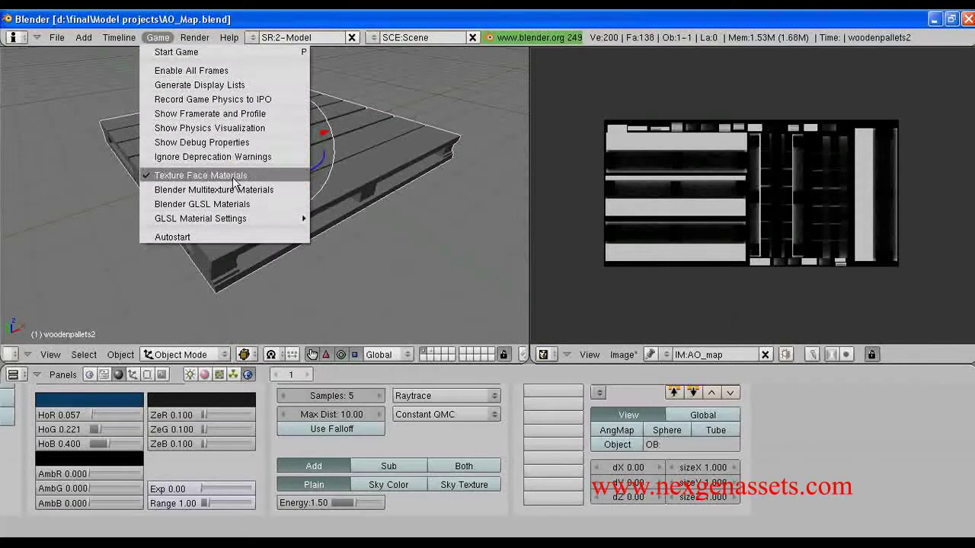
{"action": "left_click", "coordinate": [244, 354]}
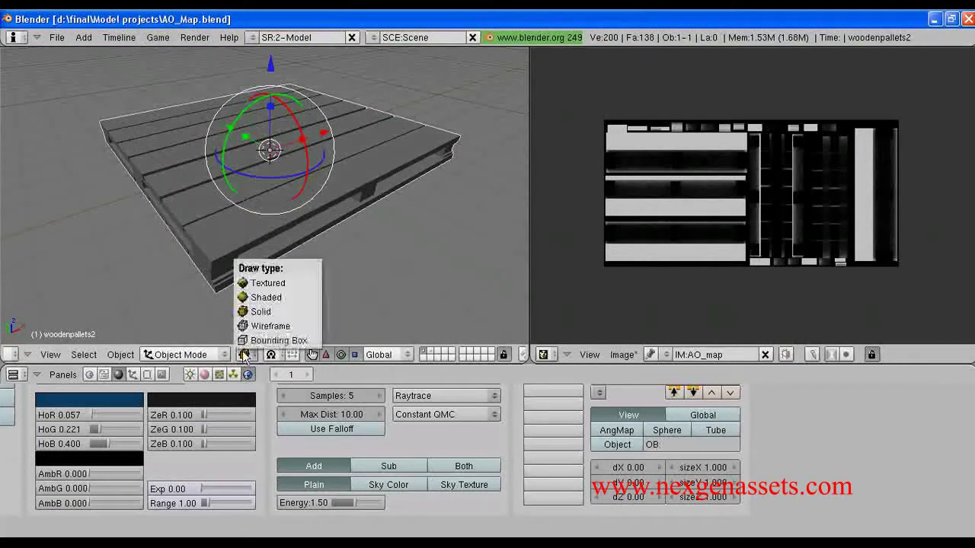
{"action": "left_click", "coordinate": [264, 283]}
{"action": "mouse_move", "coordinate": [263, 268]}
{"action": "middle_mouse_down"}
{"action": "mouse_move", "coordinate": [339, 199]}
{"action": "mouse_move", "coordinate": [466, 193]}
{"action": "mouse_move", "coordinate": [386, 205]}
{"action": "mouse_move", "coordinate": [401, 226]}
{"action": "mouse_move", "coordinate": [391, 209]}
{"action": "mouse_move", "coordinate": [353, 191]}
{"action": "mouse_move", "coordinate": [279, 217]}
{"action": "mouse_move", "coordinate": [208, 226]}
{"action": "mouse_move", "coordinate": [240, 222]}
{"action": "middle_mouse_up"}
{"action": "key", "text": "ctrl+Up"}
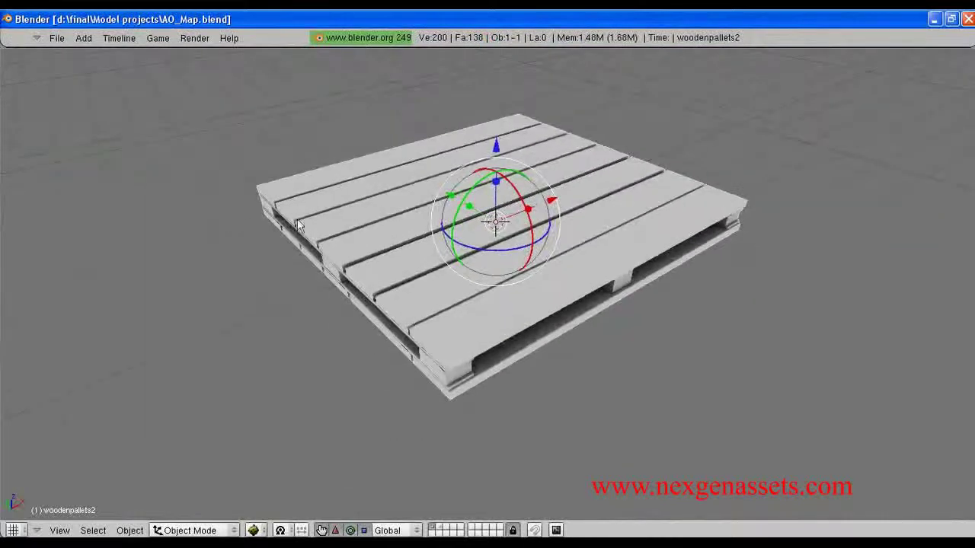
{"action": "key", "text": "ctrl+Down"}
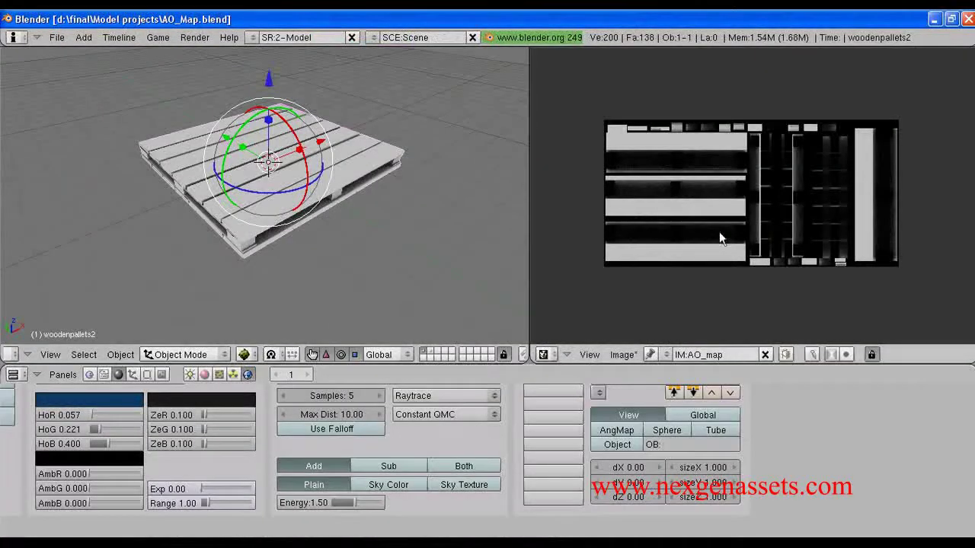
Step: Raise the AO Energy to 3.00 and rebake ambient occlusion into AO_map
{"action": "middle_click_drag", "start_coordinate": [335, 509], "coordinate": [361, 510]}
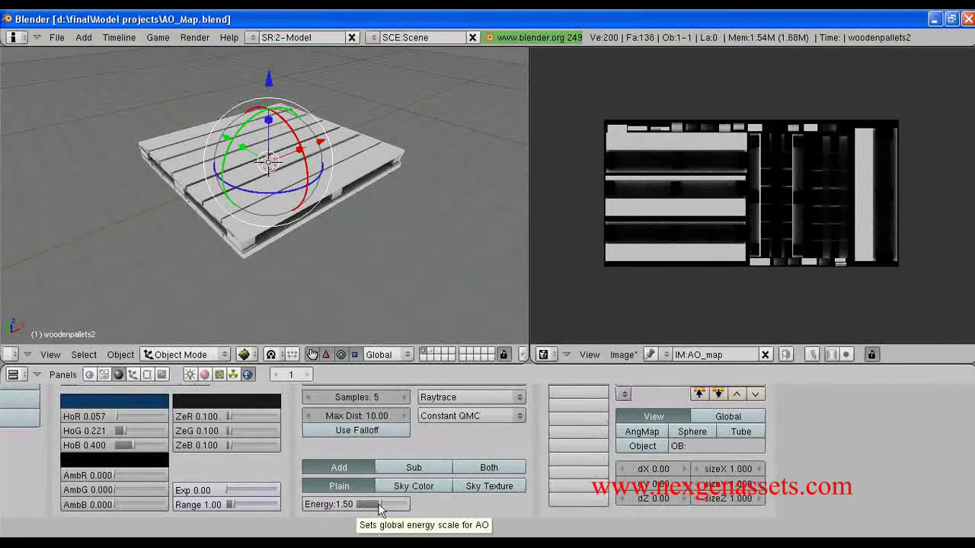
{"action": "left_click_drag", "start_coordinate": [379, 511], "coordinate": [397, 520]}
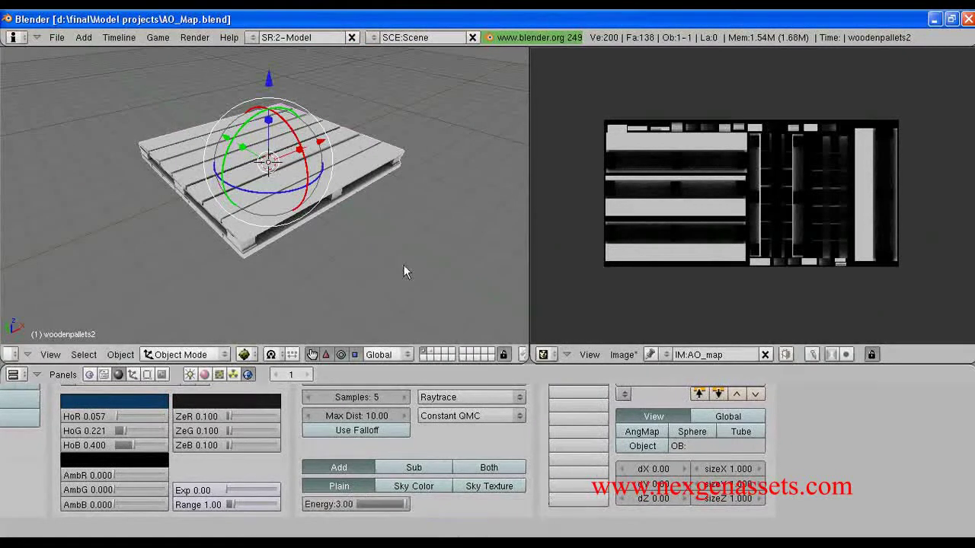
{"action": "left_click", "coordinate": [194, 37]}
{"action": "mouse_move", "coordinate": [227, 90]}
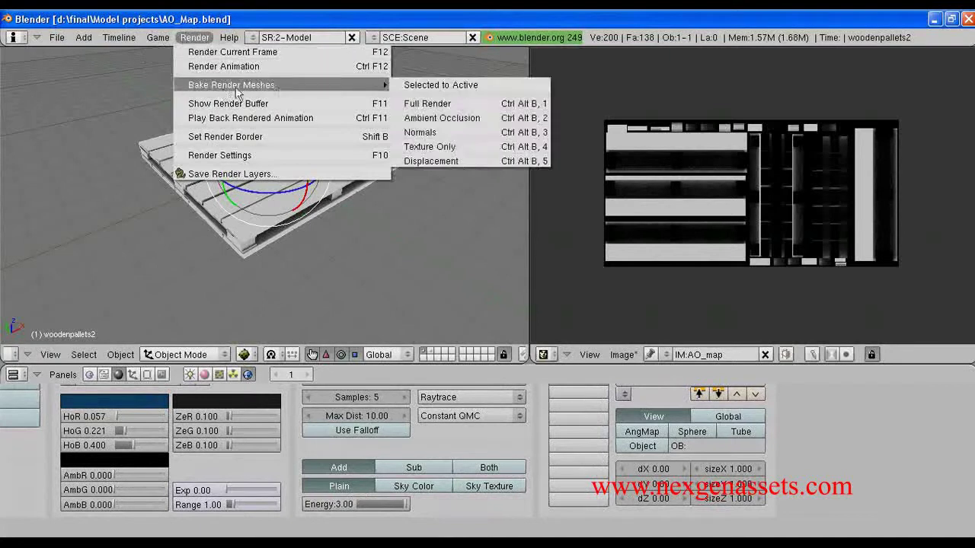
{"action": "left_click", "coordinate": [407, 111]}
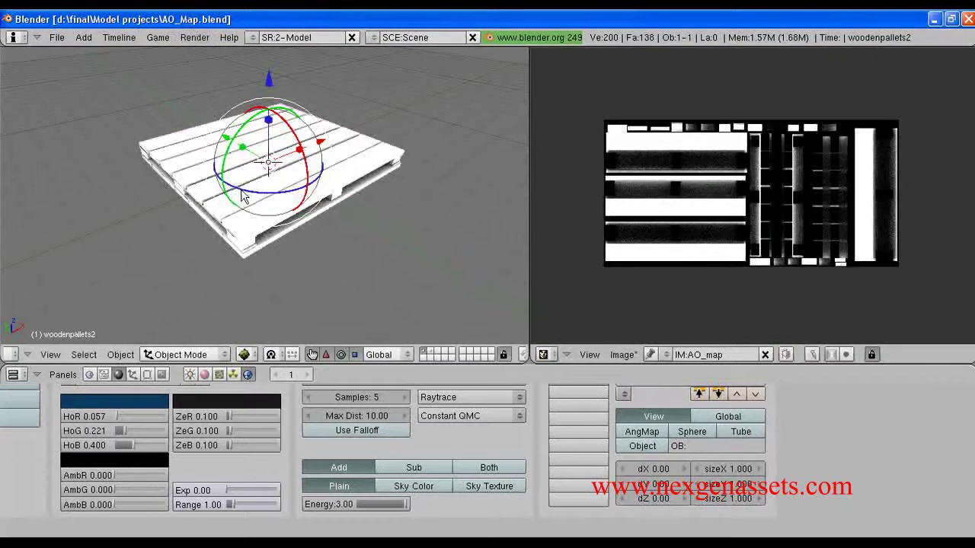
Step: Set the world horizon colour to bright red (1.000, 0.022, 0.022)
{"action": "middle_click_drag", "start_coordinate": [246, 196], "coordinate": [288, 177]}
{"action": "scroll", "coordinate": [285, 211], "scroll_direction": "up", "scroll_amount": 3}
{"action": "scroll", "coordinate": [278, 183], "scroll_direction": "down", "scroll_amount": 3}
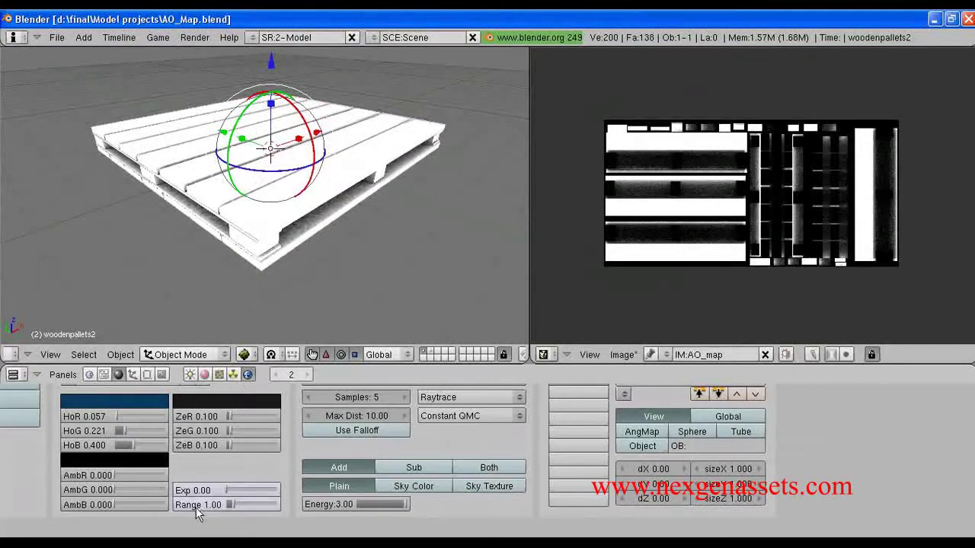
{"action": "middle_click_drag", "start_coordinate": [211, 473], "coordinate": [361, 488]}
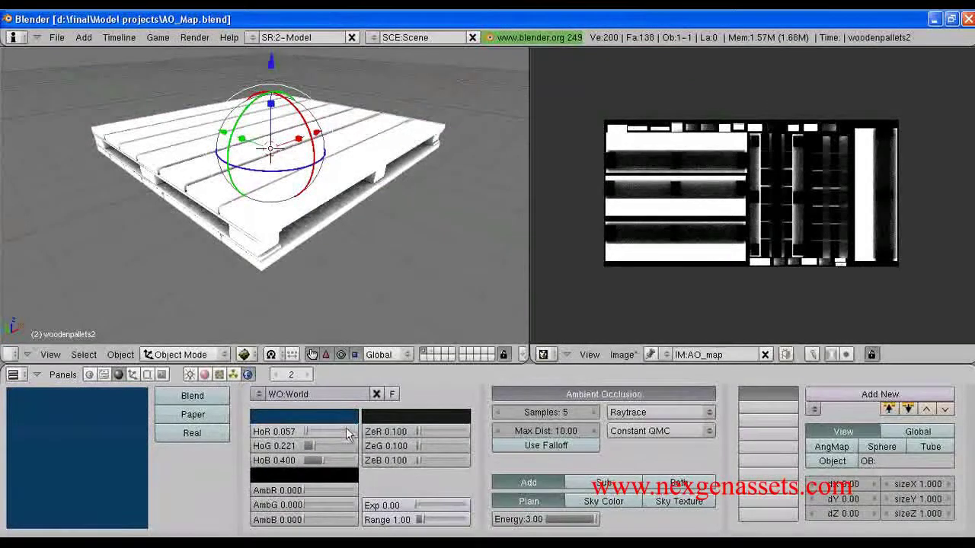
{"action": "left_click", "coordinate": [294, 419]}
{"action": "left_click_drag", "start_coordinate": [278, 402], "coordinate": [252, 401]}
{"action": "left_click_drag", "start_coordinate": [324, 335], "coordinate": [390, 263]}
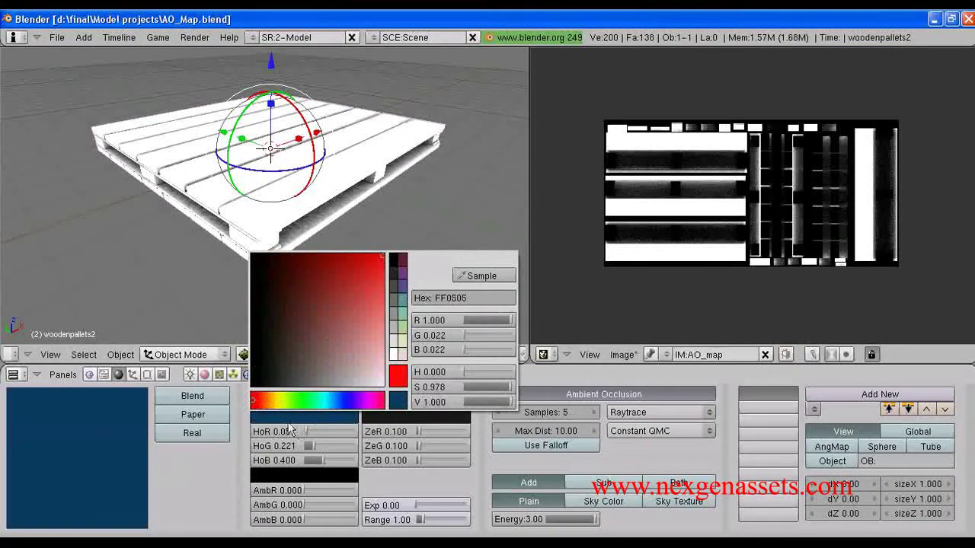
Step: Make ambient occlusion use Sky Color and set its Energy back to 1.5
{"action": "middle_click_drag", "start_coordinate": [571, 499], "coordinate": [554, 499]}
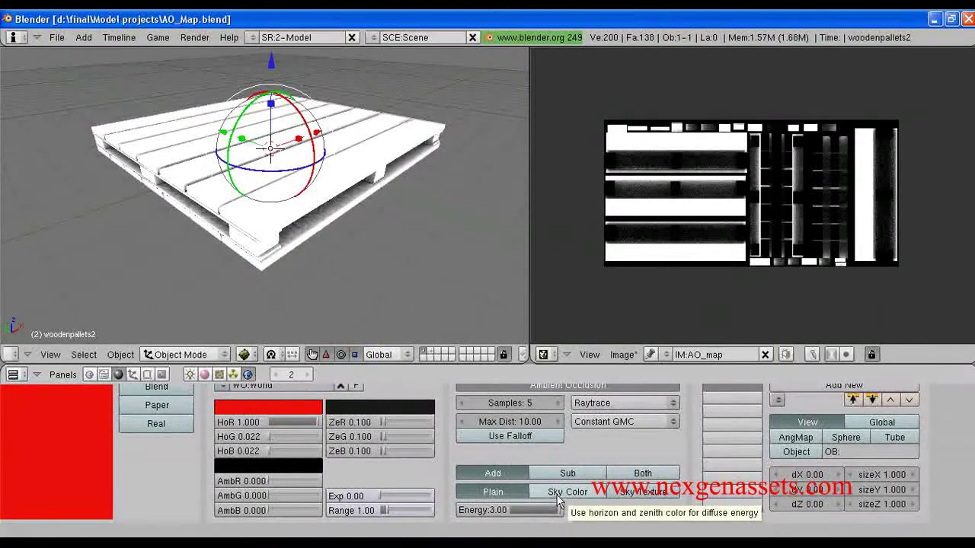
{"action": "left_click", "coordinate": [560, 493]}
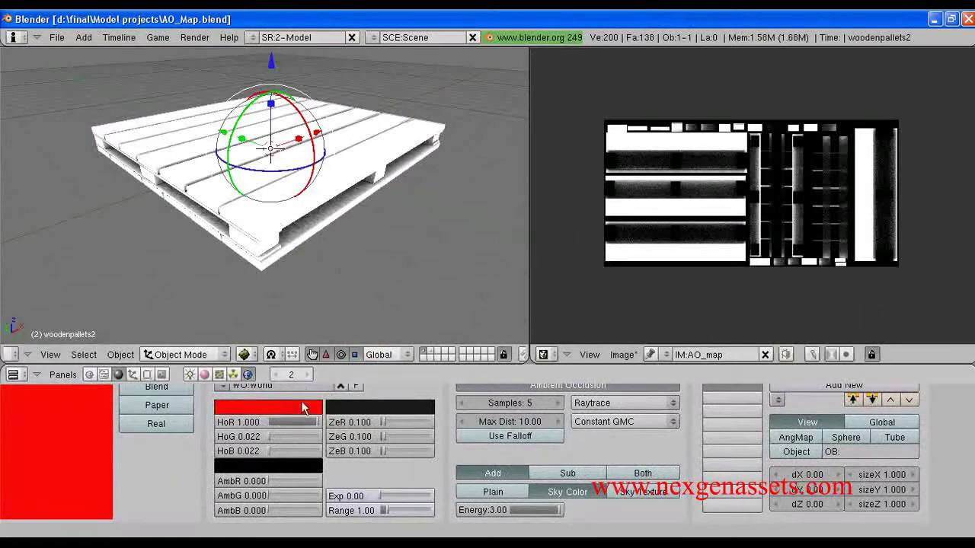
{"action": "left_click", "coordinate": [484, 515]}
{"action": "type", "text": "1"}
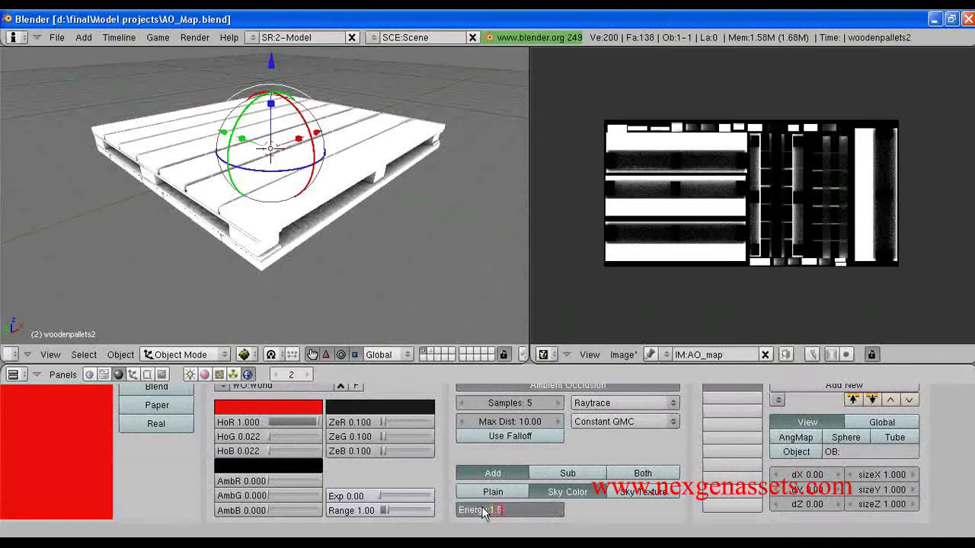
{"action": "type", "text": ".5"}
{"action": "key", "text": "Return"}
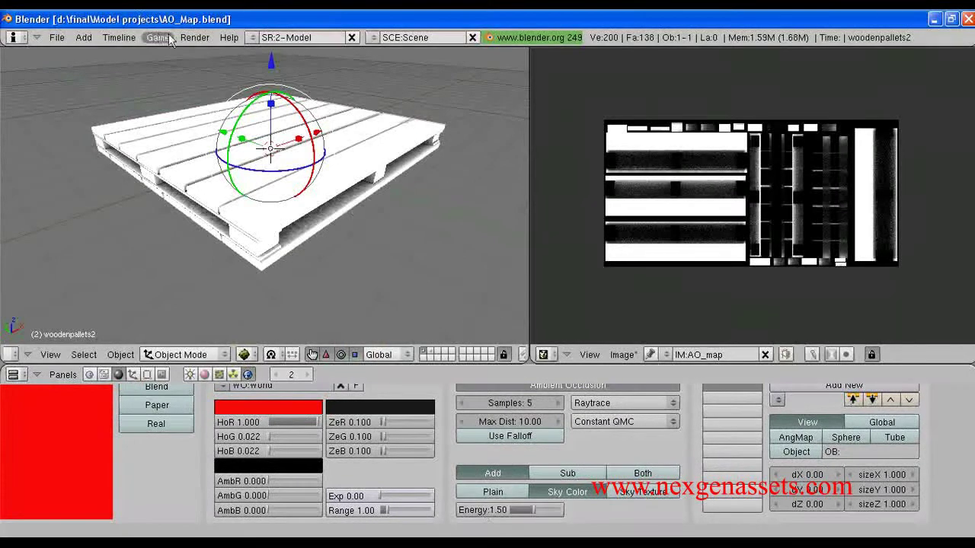
Step: Rebake ambient occlusion with the red sky colour and orbit to inspect the red-tinted pallet
{"action": "left_click", "coordinate": [195, 37]}
{"action": "mouse_move", "coordinate": [236, 85]}
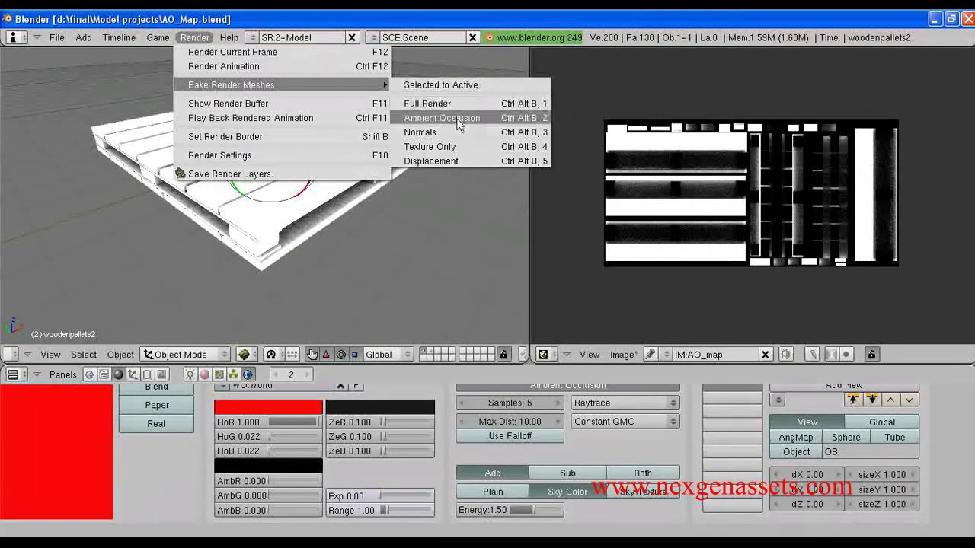
{"action": "left_click", "coordinate": [441, 118]}
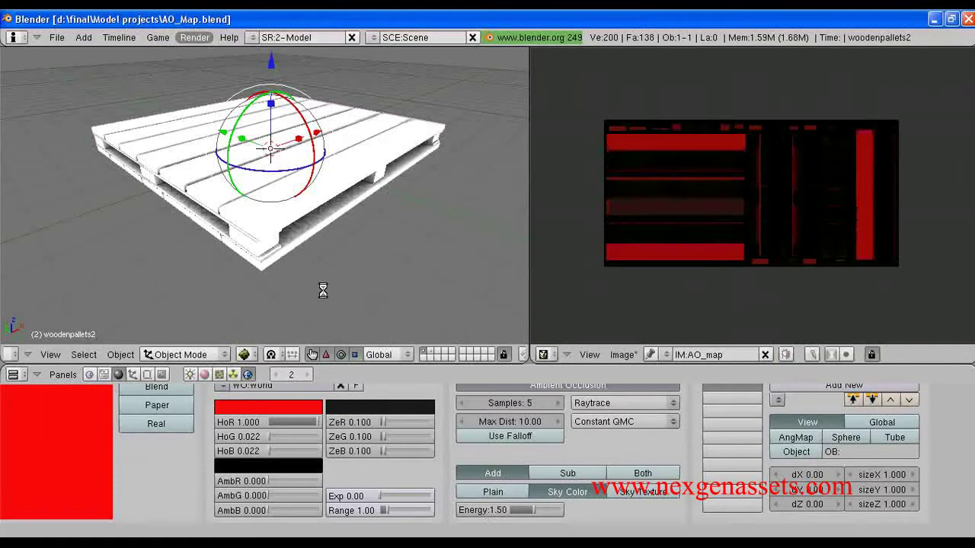
{"action": "middle_click_drag", "start_coordinate": [323, 289], "coordinate": [325, 310]}
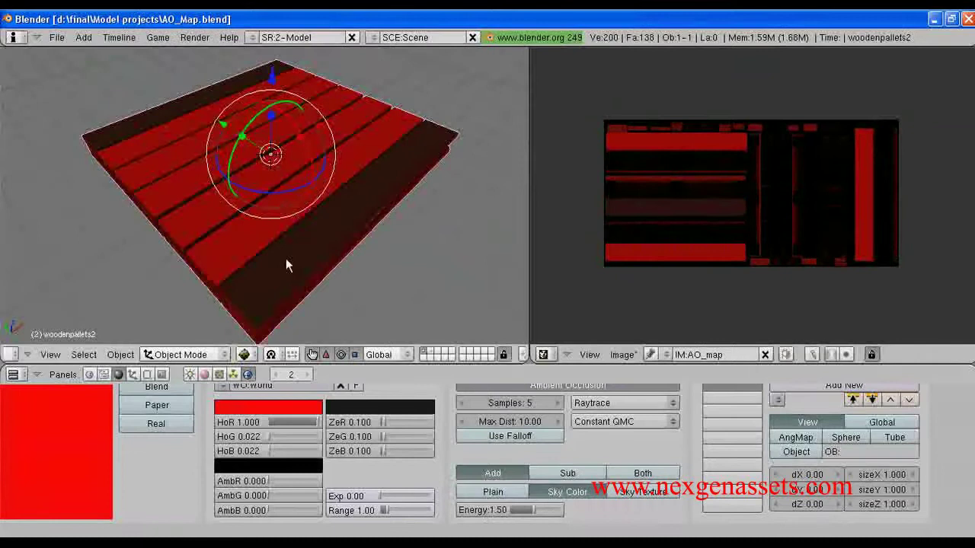
{"action": "middle_click_drag", "start_coordinate": [246, 240], "coordinate": [252, 191]}
{"action": "middle_click_drag", "start_coordinate": [392, 195], "coordinate": [301, 202]}
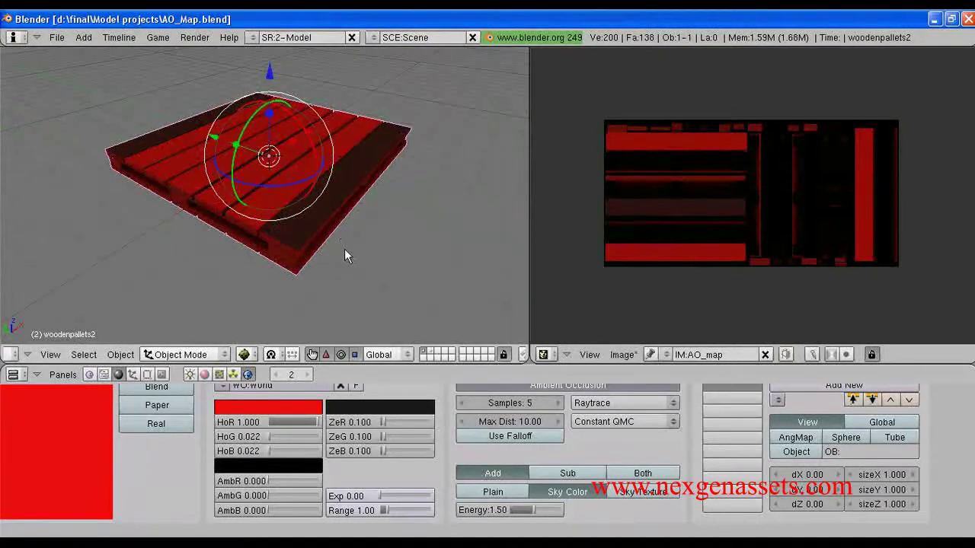
Step: Set the horizon colour to black and switch ambient occlusion back to Plain
{"action": "left_click", "coordinate": [297, 410]}
{"action": "left_click", "coordinate": [305, 387]}
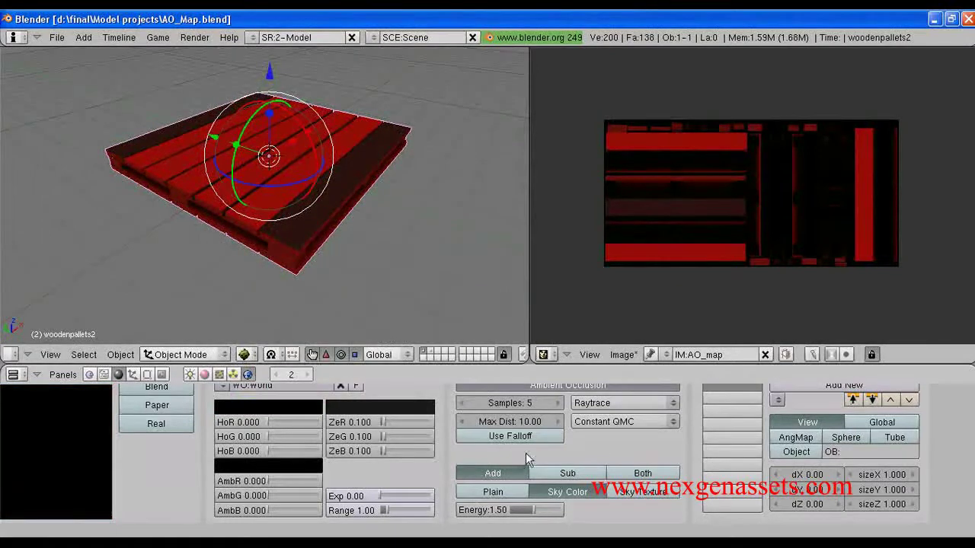
{"action": "left_click", "coordinate": [511, 494]}
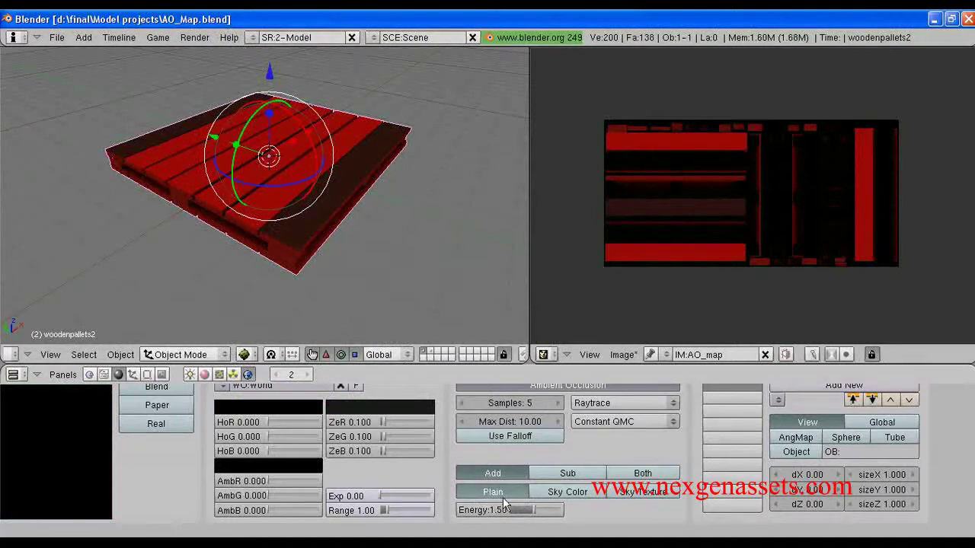
Step: Rebake the meshes' ambient occlusion as a plain grayscale map
{"action": "left_click", "coordinate": [195, 38]}
{"action": "mouse_move", "coordinate": [220, 88]}
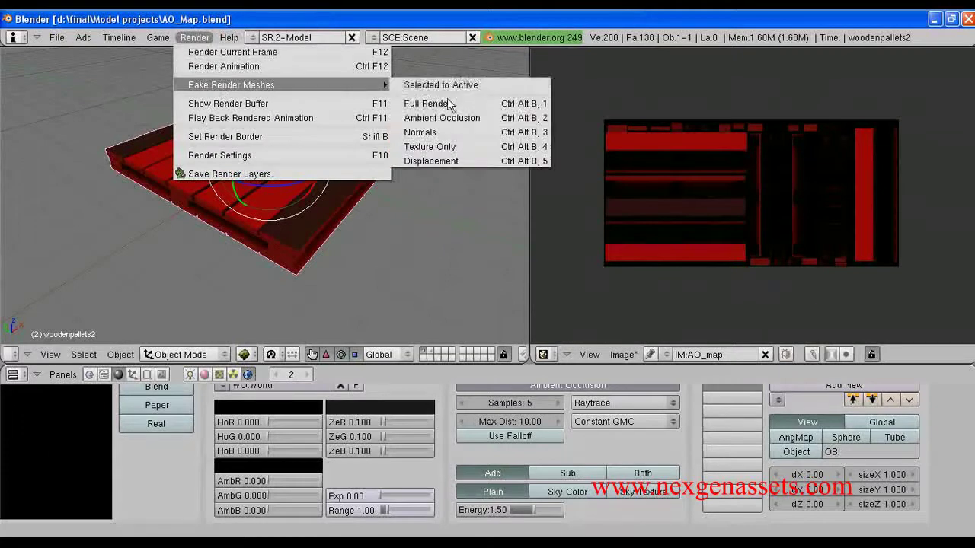
{"action": "left_click", "coordinate": [446, 119]}
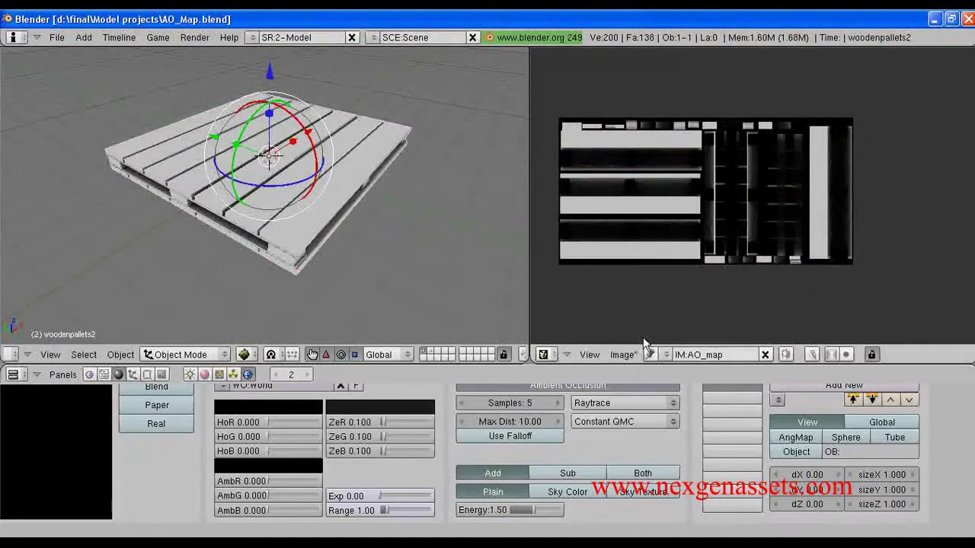
Step: Save the baked occlusion image as AO_map.tga in Targa format
{"action": "left_click_drag", "start_coordinate": [531, 336], "coordinate": [411, 347]}
{"action": "left_click", "coordinate": [498, 355]}
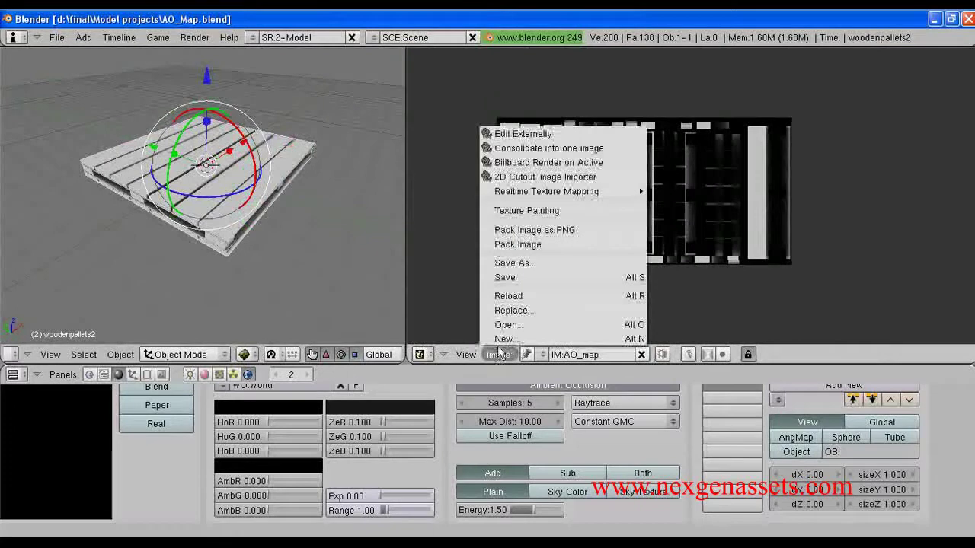
{"action": "left_click", "coordinate": [526, 264]}
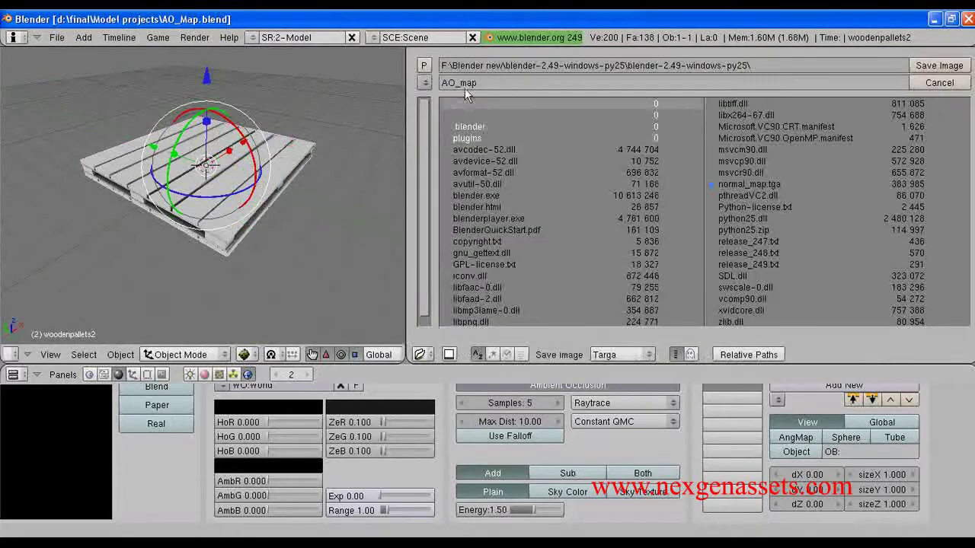
{"action": "left_click", "coordinate": [948, 67]}
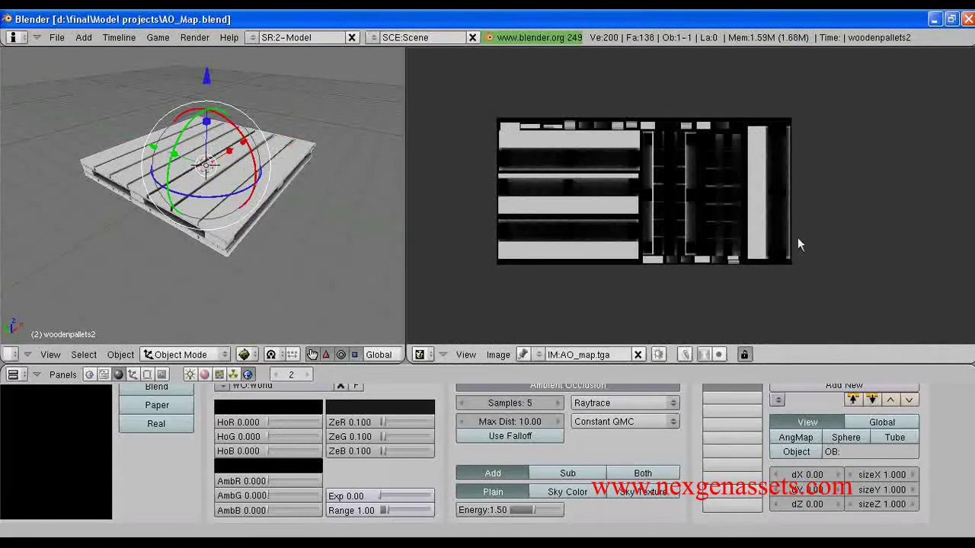
Step: Widen the 3D view and narrow the image editor beside it
{"action": "left_click_drag", "start_coordinate": [406, 226], "coordinate": [568, 235]}
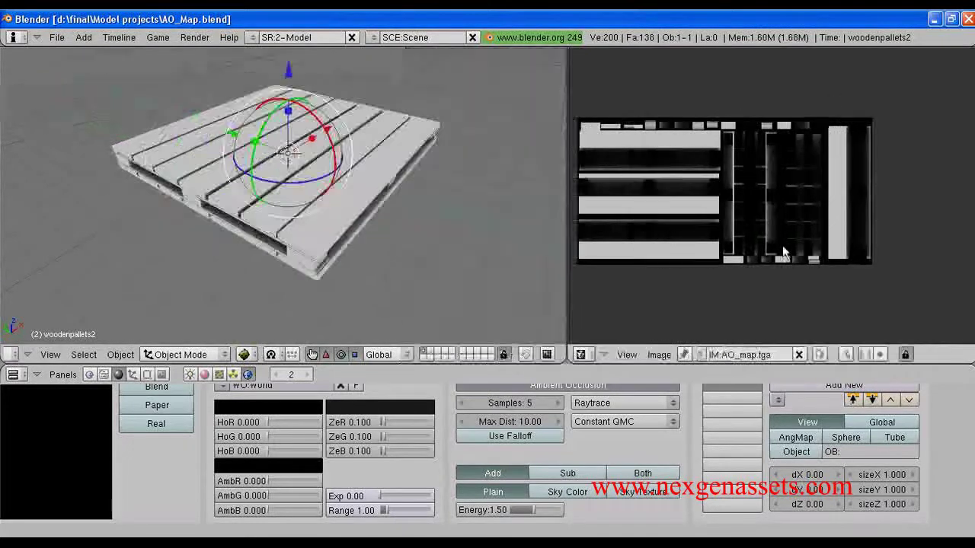
{"action": "mouse_move", "coordinate": [245, 209]}
{"action": "middle_mouse_down"}
{"action": "mouse_move", "coordinate": [270, 201]}
{"action": "mouse_move", "coordinate": [245, 211]}
{"action": "mouse_move", "coordinate": [230, 202]}
{"action": "middle_mouse_up"}
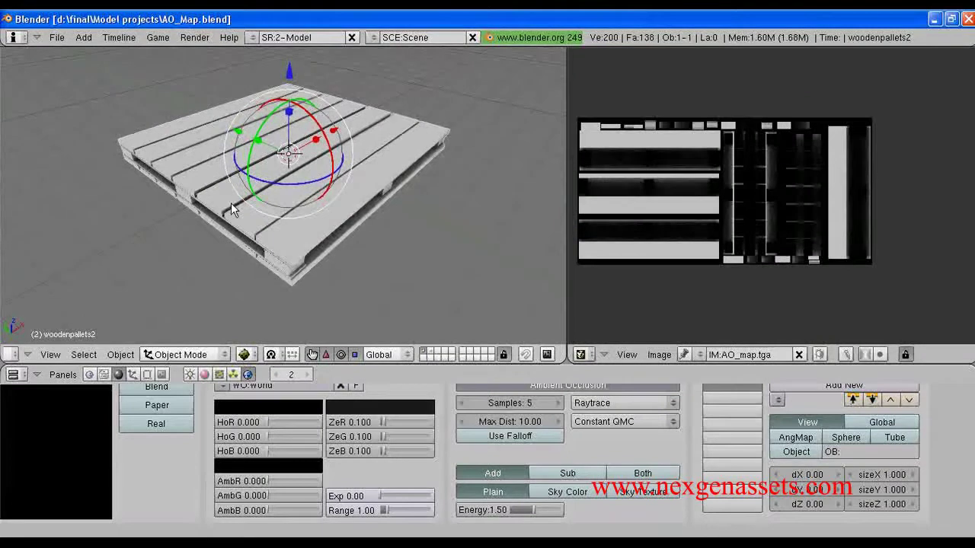